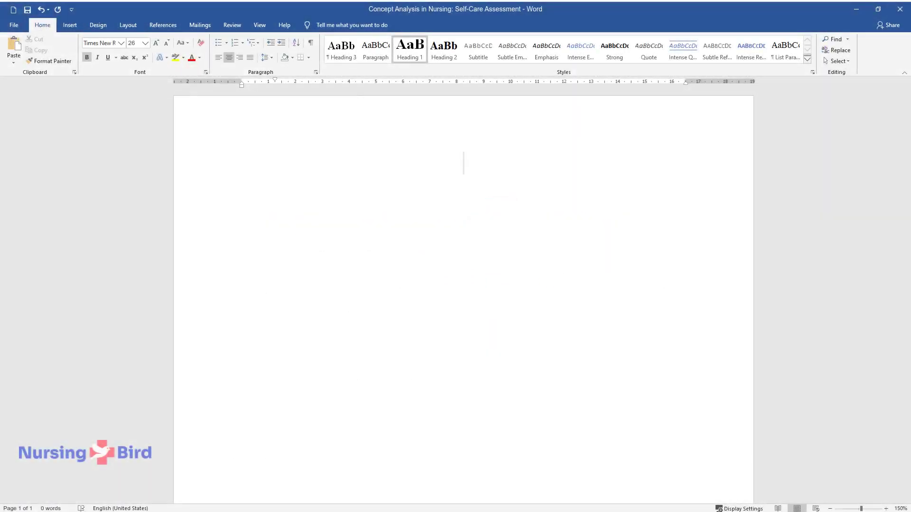
# Step: Type the centred Heading 1 title 'Concept Analysis in Nursing: Self-Care Assessment'
pyautogui.write('Concept Ana')
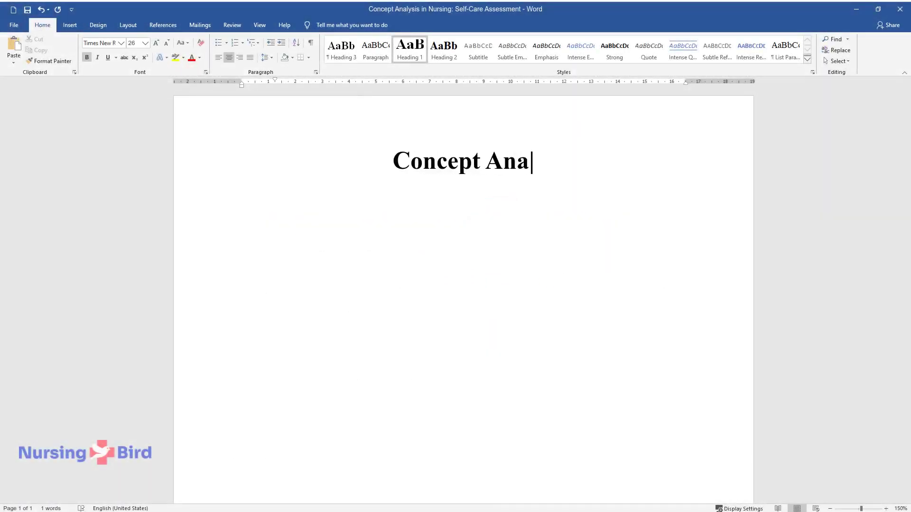
pyautogui.write('lysis in Nursing: Self-Care Assessment')
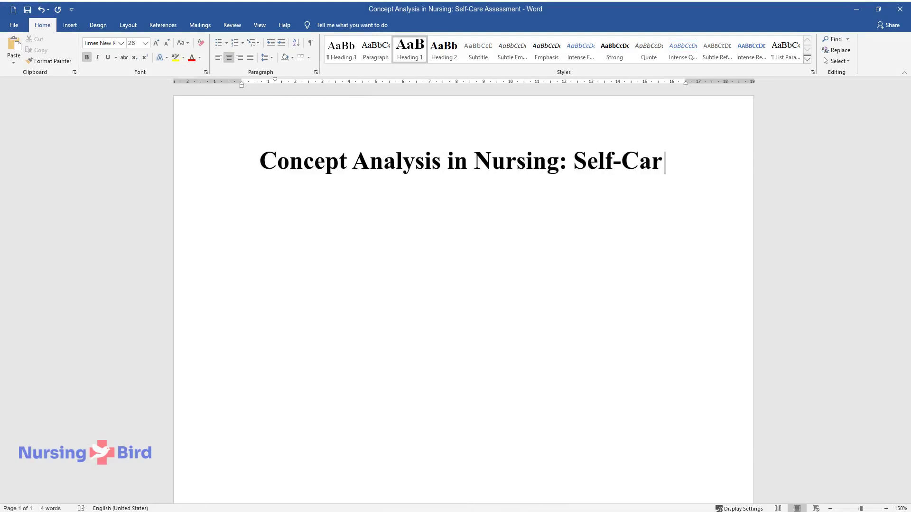
# Step: Add an 'Introduction' heading and the indented paragraph on Alligood and Orem's Self-Care Theory
pyautogui.press('Return')
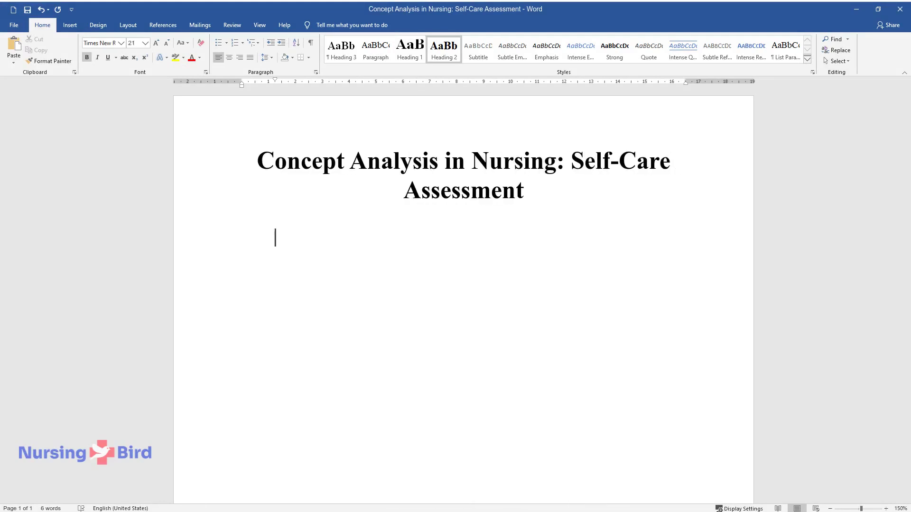
pyautogui.write('Introduction')
pyautogui.press('Return')
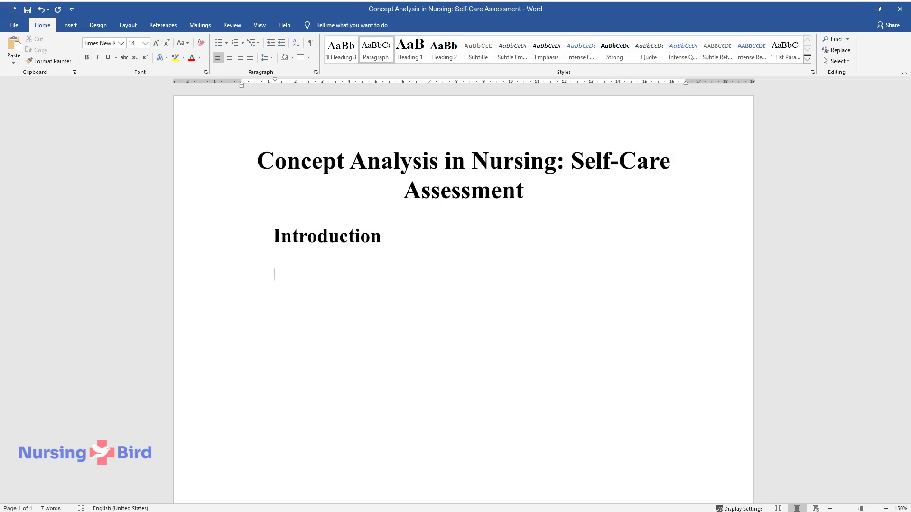
pyautogui.write('Alligood argues that theoreti')
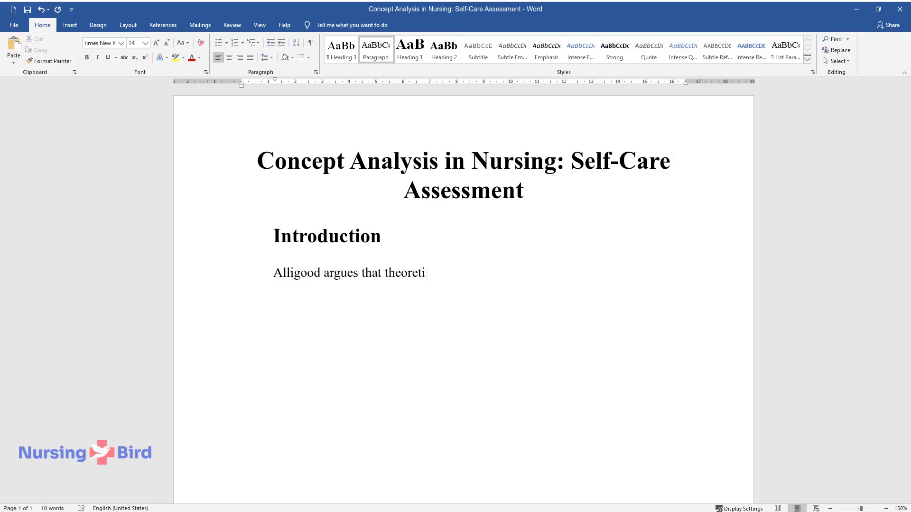
pyautogui.write('cal knowledge is not necessarily u')
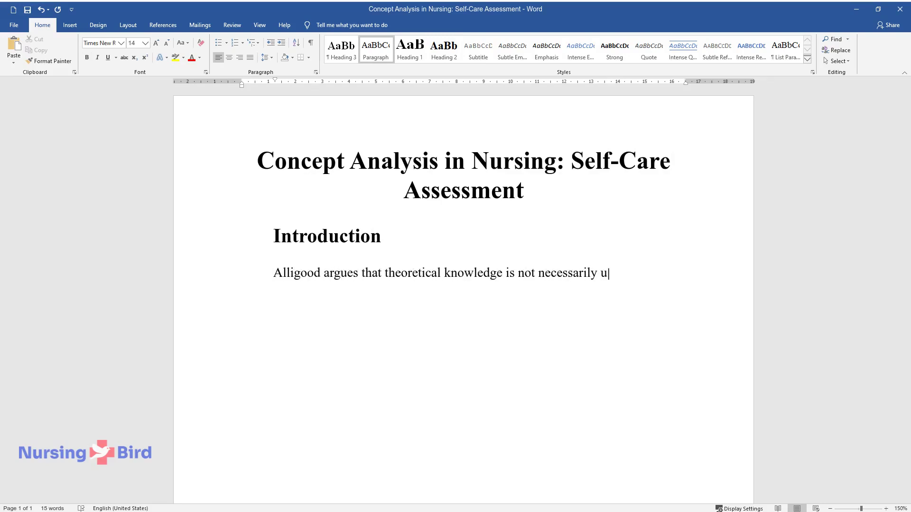
pyautogui.write('nrelated to practice. A better unde')
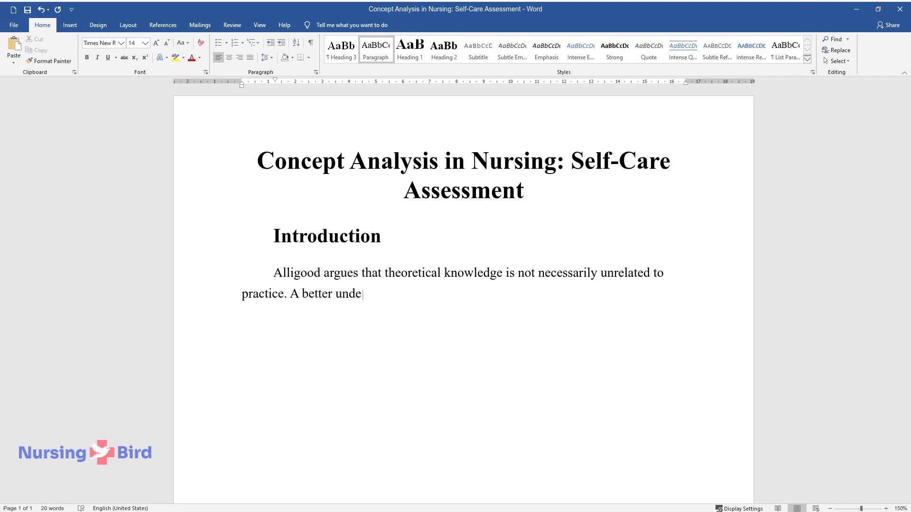
pyautogui.write('rstanding of nursing is often faci')
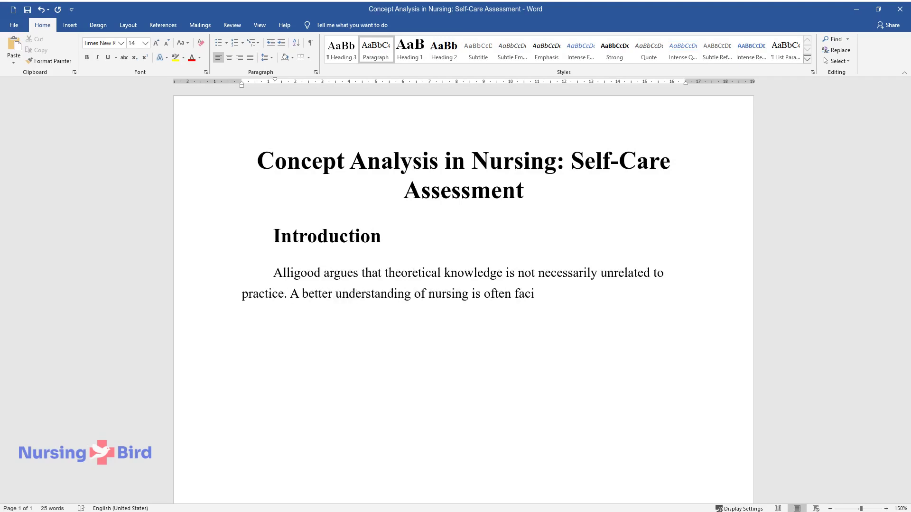
pyautogui.write('litated by research into theories a')
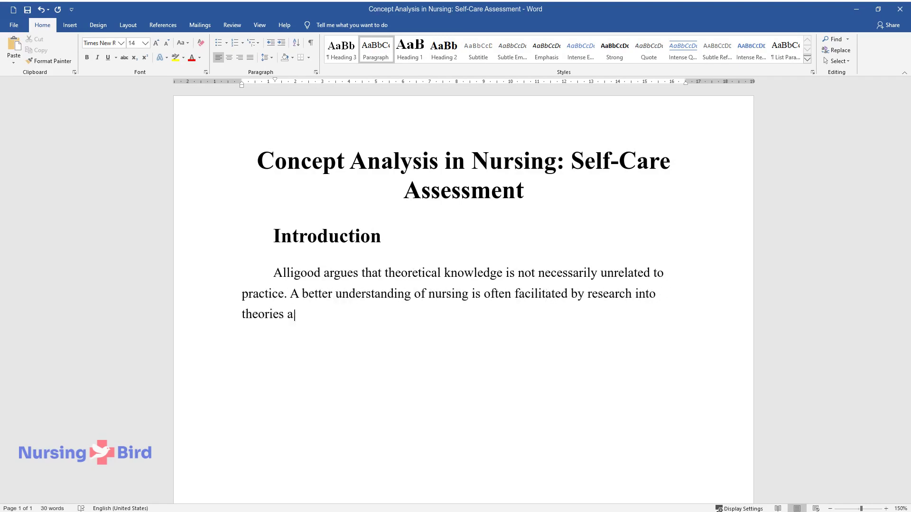
pyautogui.write('nd concepts that are utilized in t')
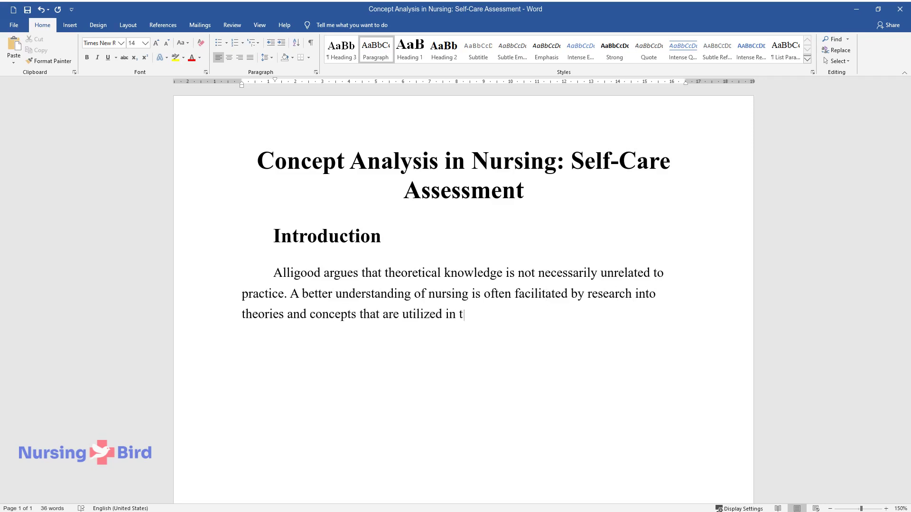
pyautogui.write('he profession. The significance of t')
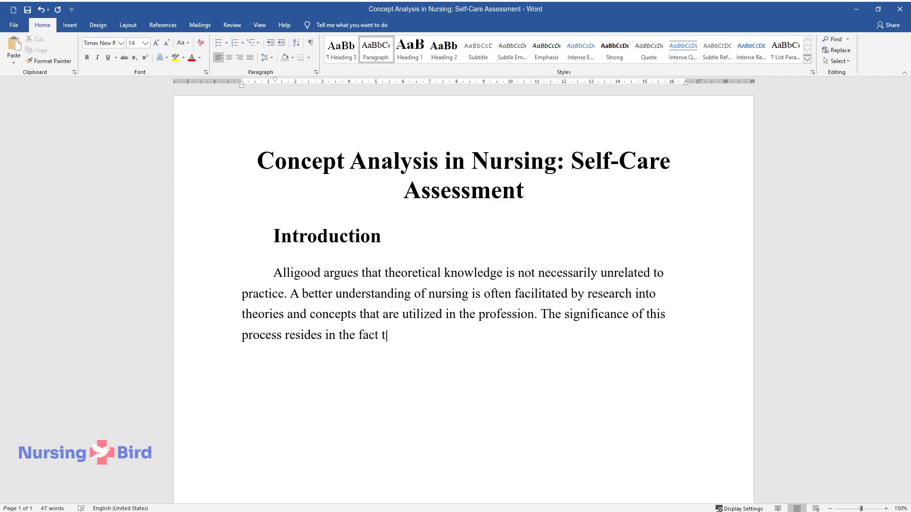
pyautogui.write('his process resides in the fact that theory, among other things, all')
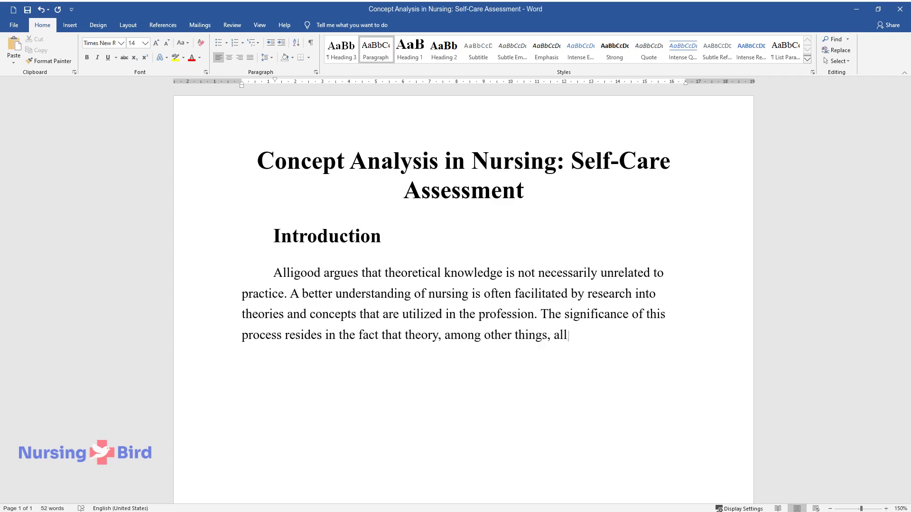
pyautogui.write('ows us to analyze the best practices and cr')
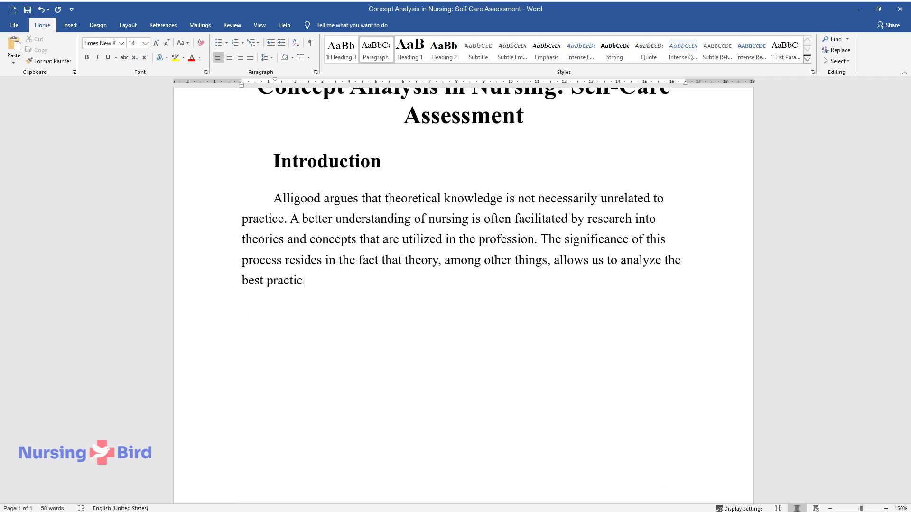
pyautogui.write('ystallize the healthcare p')
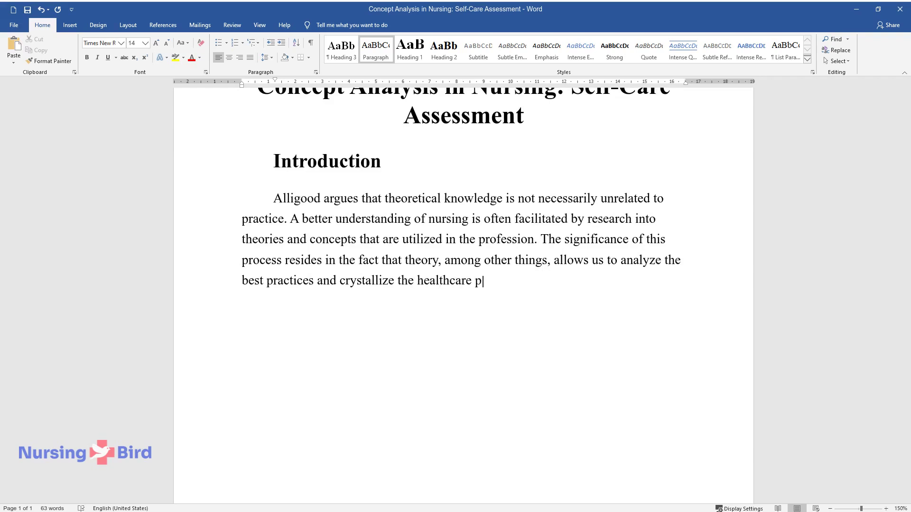
pyautogui.write('aradigms that advance modern medic')
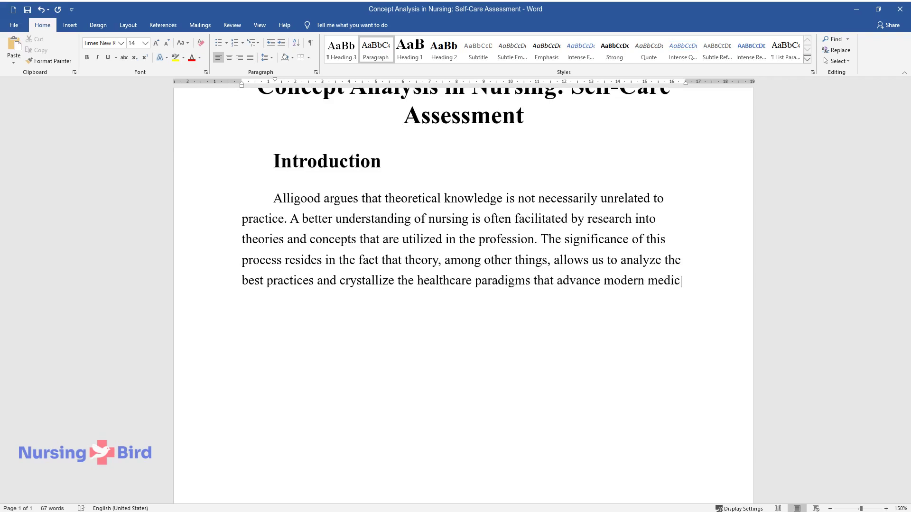
pyautogui.write('ine for the sake of better patient ')
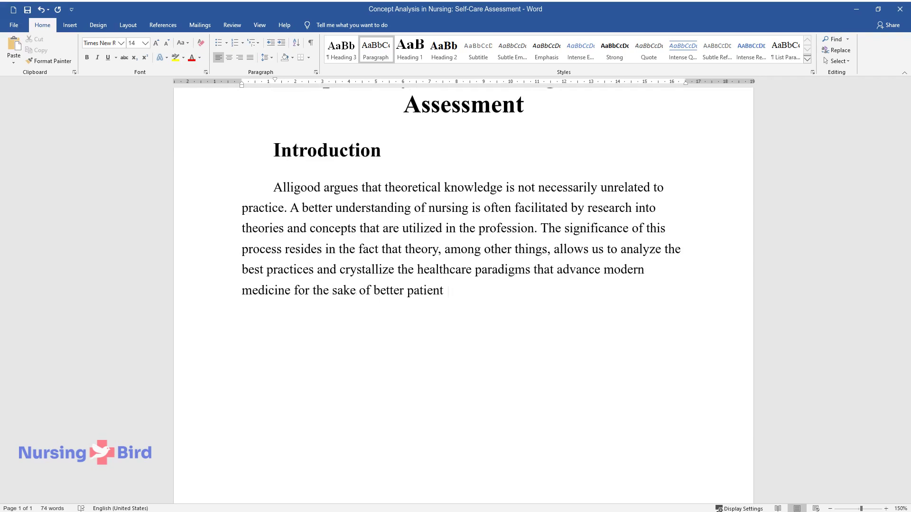
pyautogui.write('health outcomes. Such work was per')
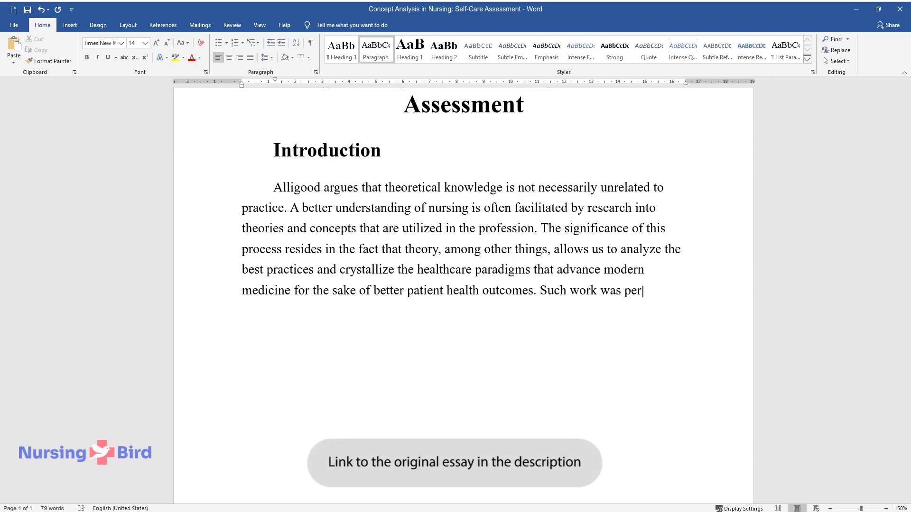
pyautogui.write('formed, for example, by Dorothea Or')
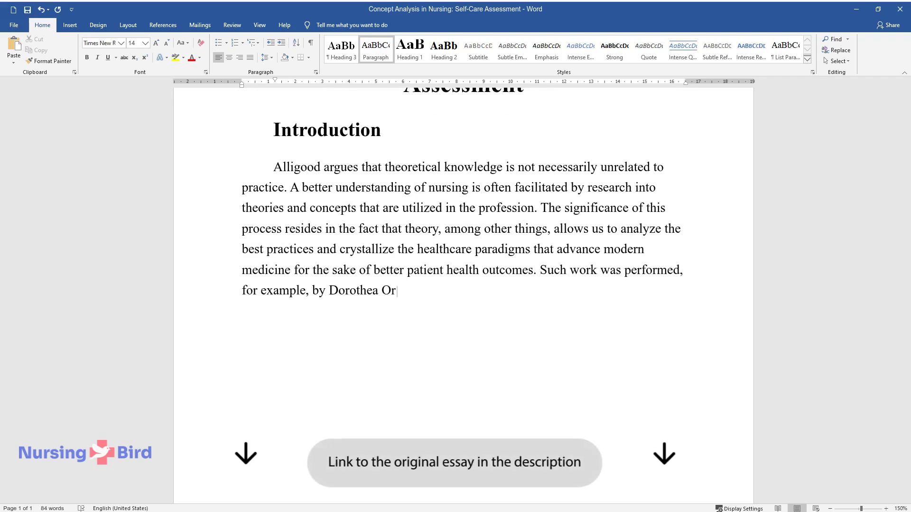
pyautogui.write('em, who developed a Self-Care Theo')
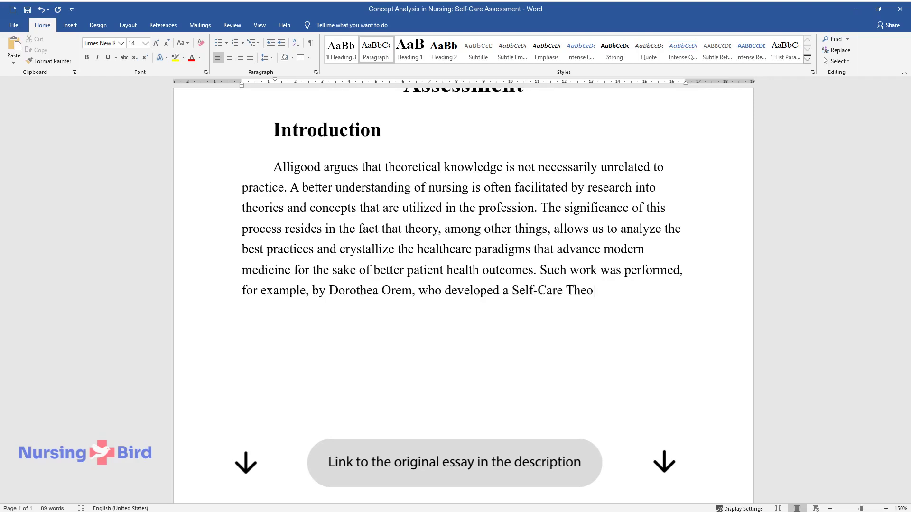
pyautogui.write('ry. The philosophy behind it is bas')
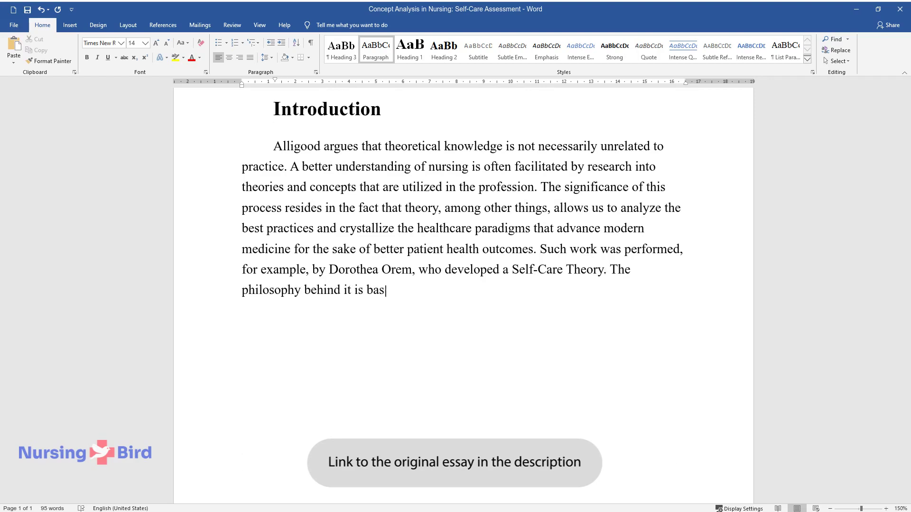
pyautogui.write('ed on the notion of self-care, whi')
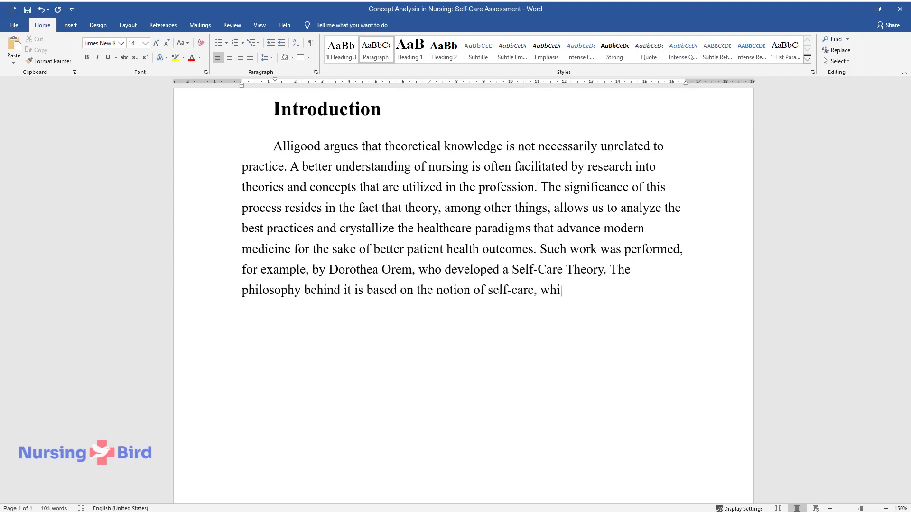
pyautogui.write('ch is the ability and will of every')
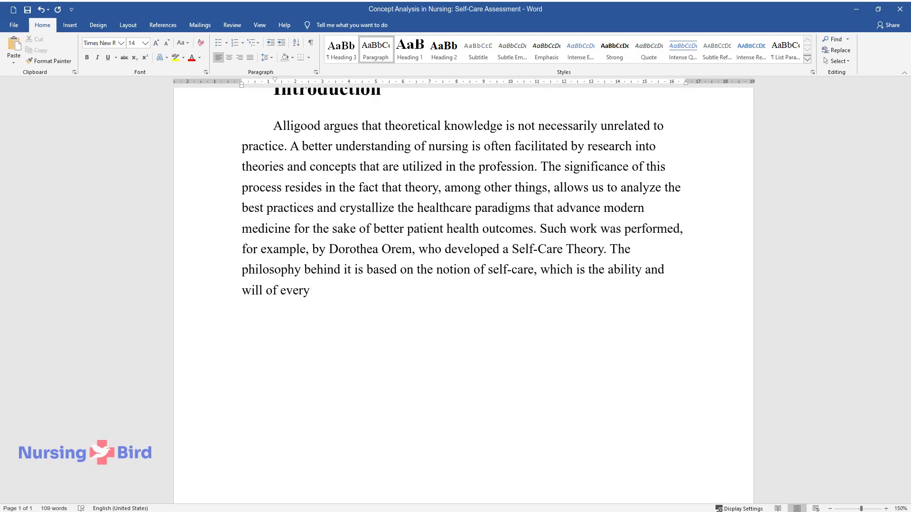
pyautogui.write(' human being to address their basi')
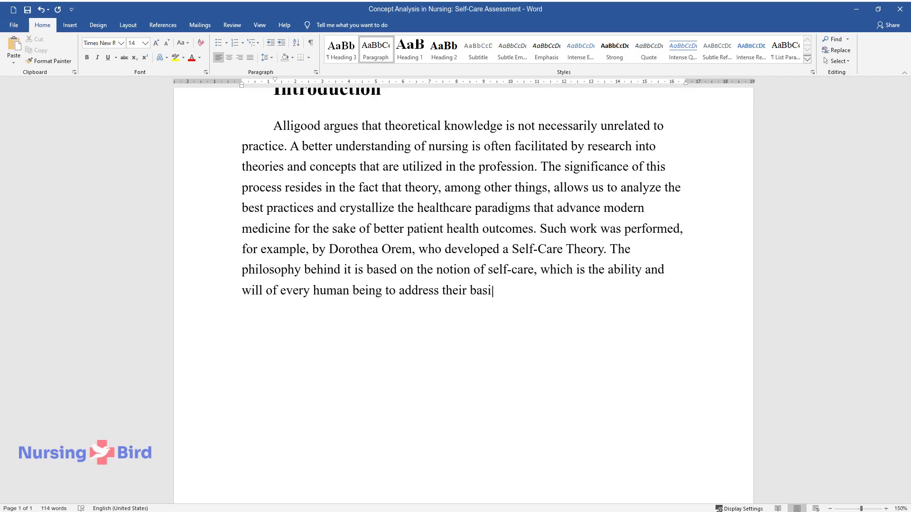
pyautogui.write('c healthcare needs by themselves. The current concept analysi')
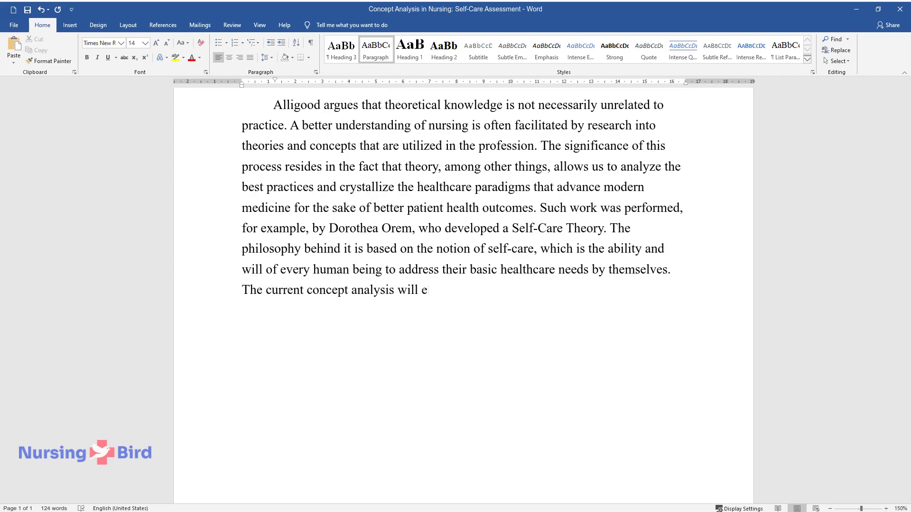
pyautogui.write('s will elaborate on the application, attributes, precedents, consequences of')
pyautogui.write(' the use, and empiric methods of sel')
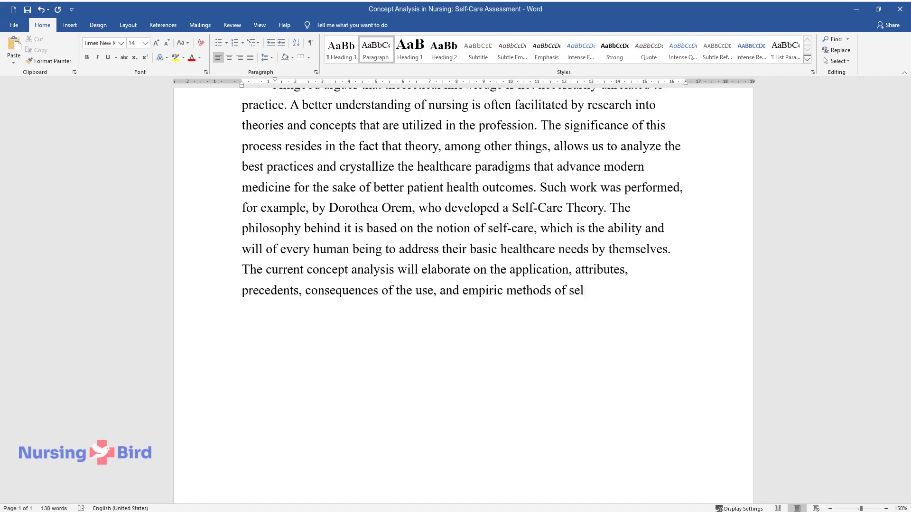
pyautogui.write('f-care assessment.')
pyautogui.press('Return')
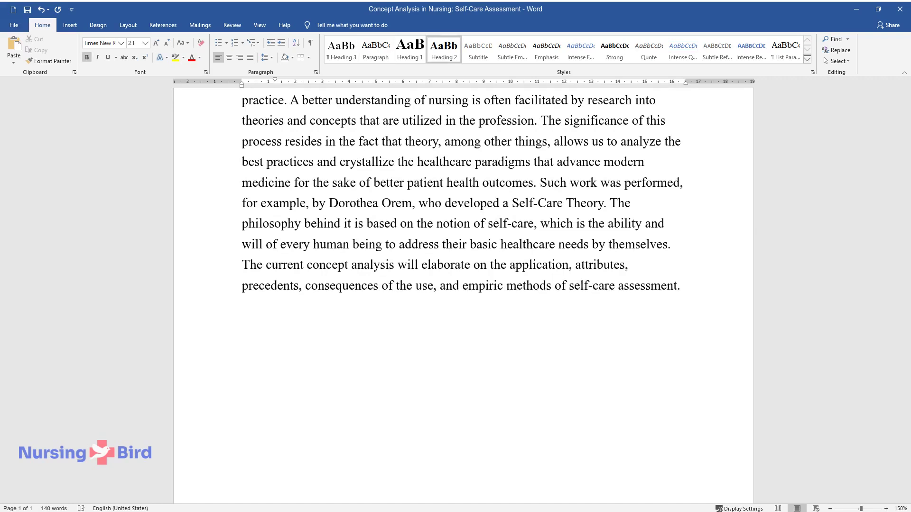
# Step: Add the 'Self-Care Concept' heading and a paragraph defining self-care without medical staff intervention
pyautogui.write('Self-Care Concept')
pyautogui.press('Return')
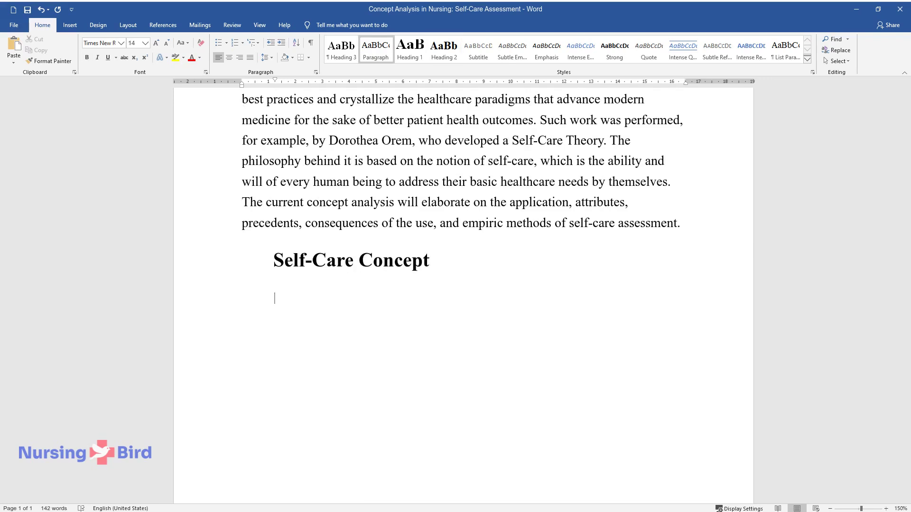
pyautogui.write('Self-care could be i')
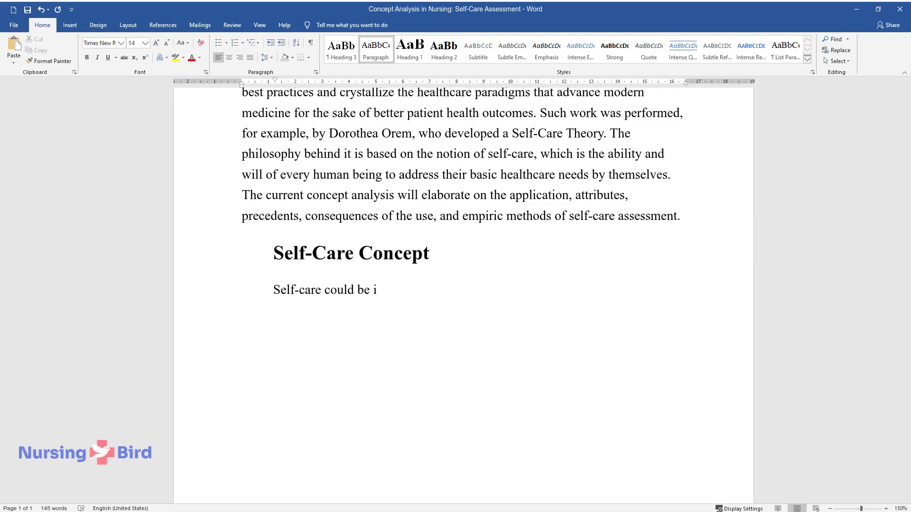
pyautogui.write('dentified, as was mentioned above,')
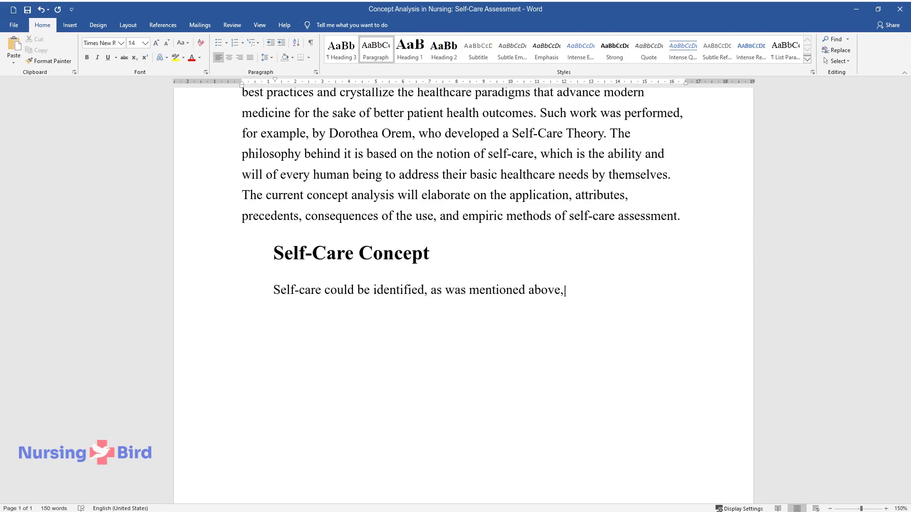
pyautogui.write(" as a person's ability to care for")
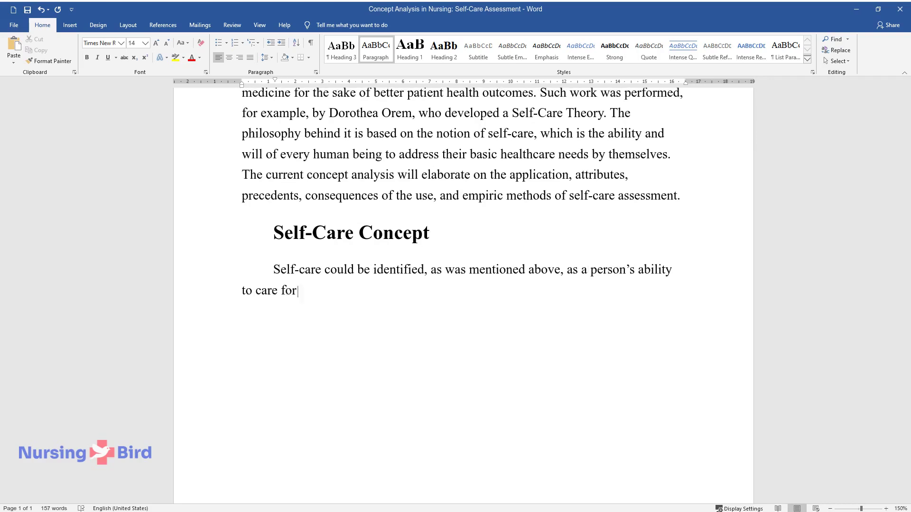
pyautogui.write(' his or her health. Additionally,')
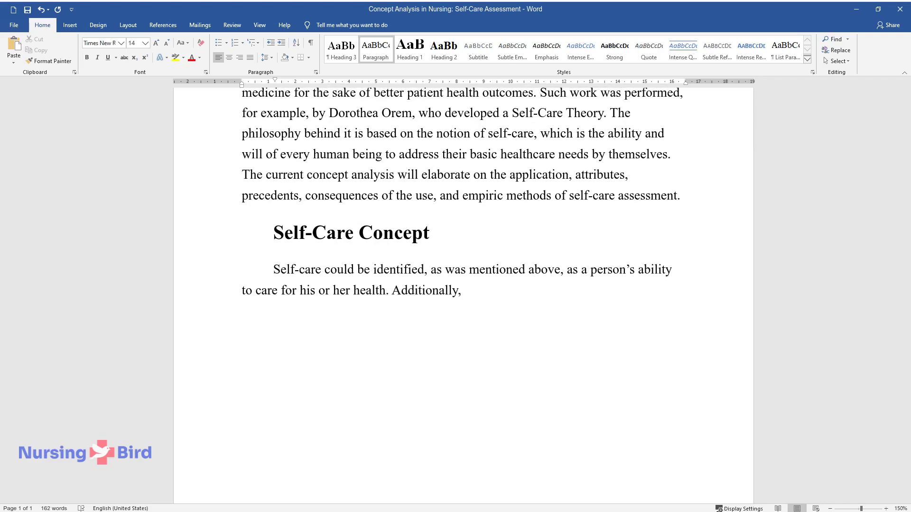
pyautogui.write(' the concept could represent preven')
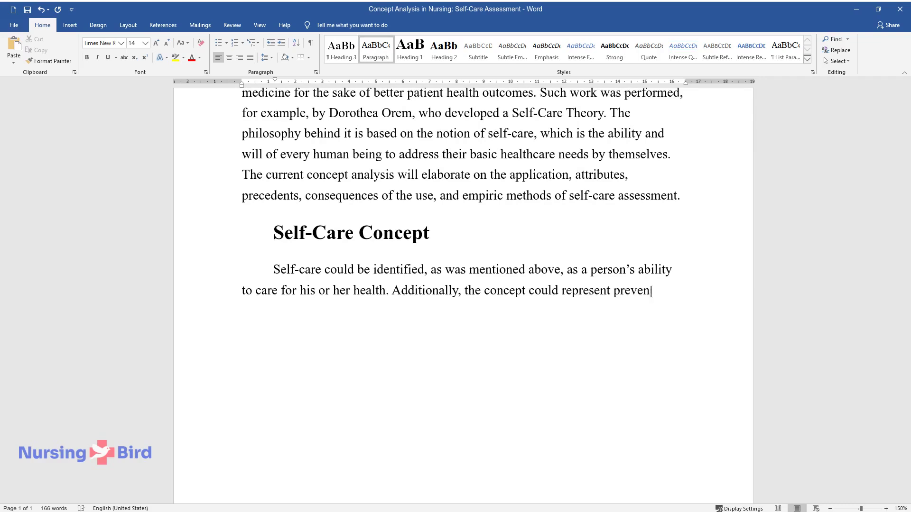
pyautogui.write('tative actions aimed at preserving')
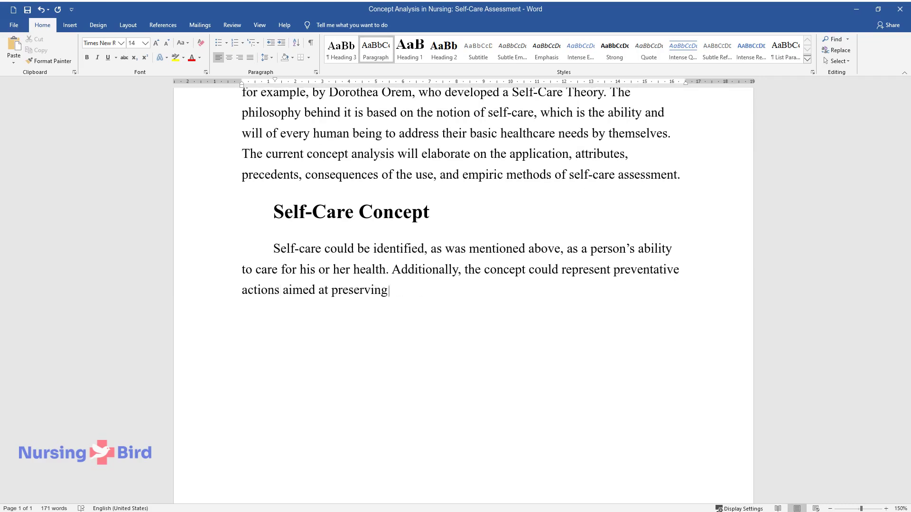
pyautogui.write(' health and well-being. Above that')
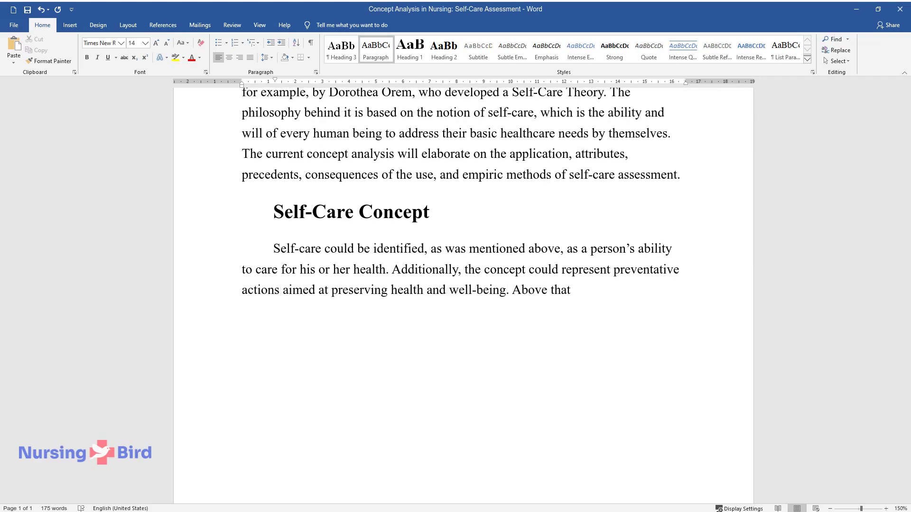
pyautogui.write(', self-care could mean the treatment of min')
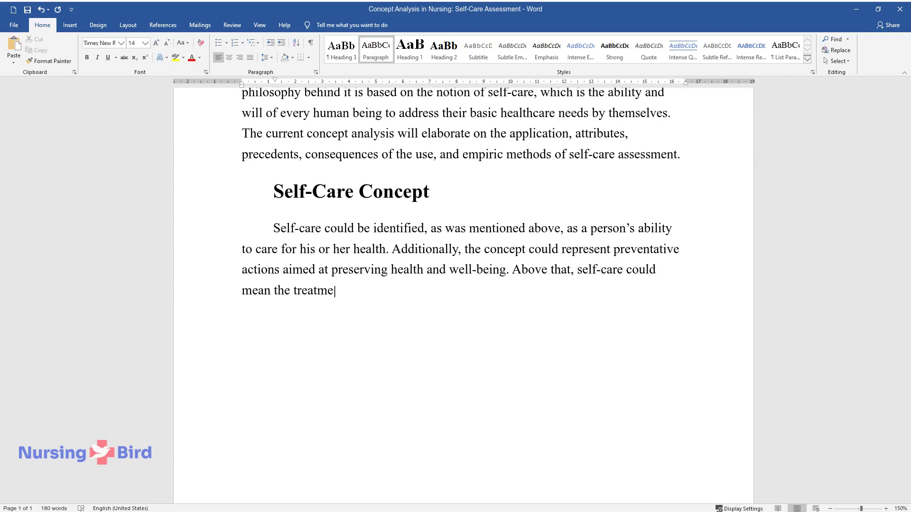
pyautogui.write('or illnesses, conditions')
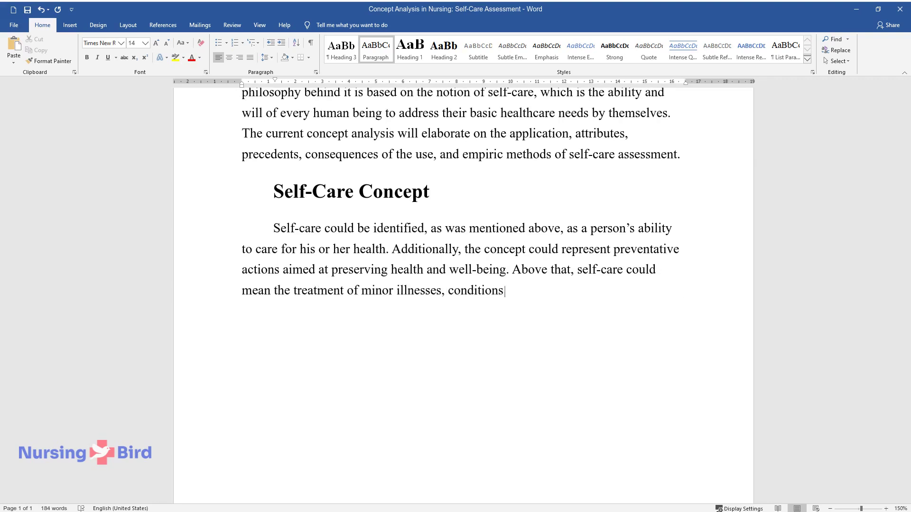
pyautogui.write(', and injuries based on common knowledge of')
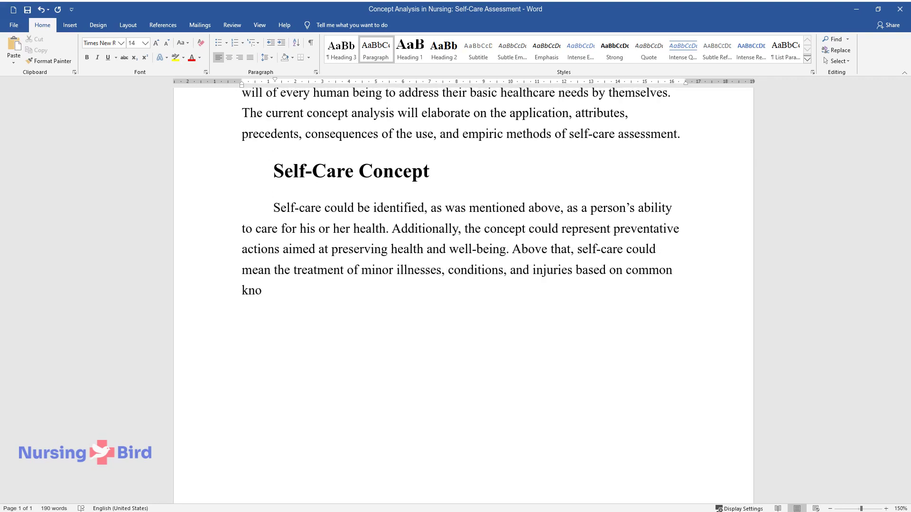
pyautogui.write(' the symptoms and ways of')
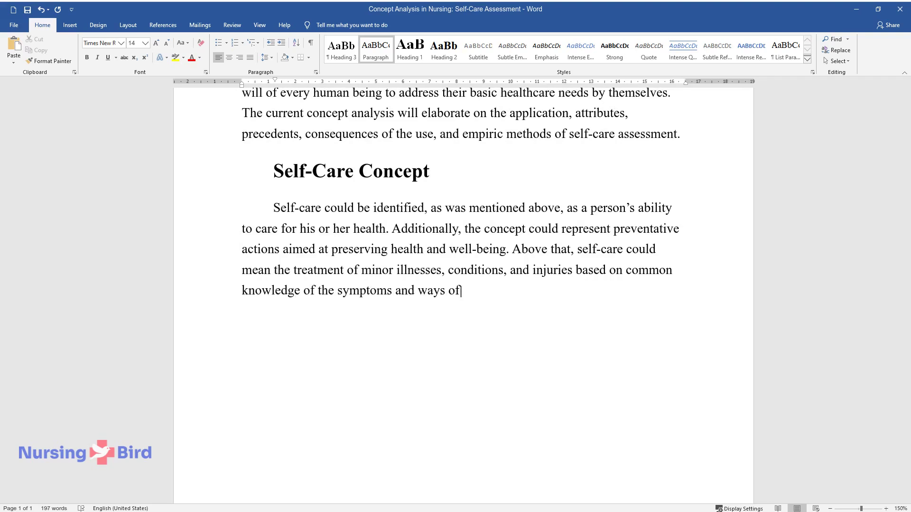
pyautogui.write(' treatment. All these definitions ')
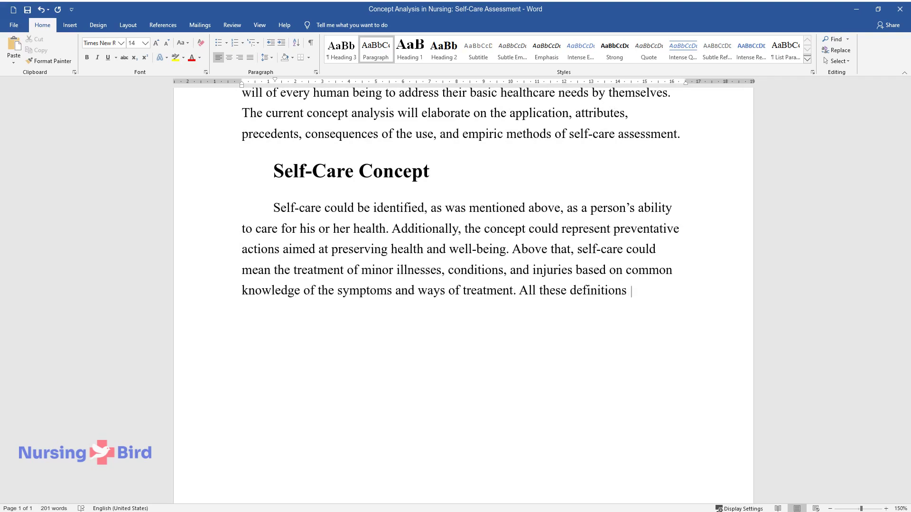
pyautogui.write('can form a unified concep')
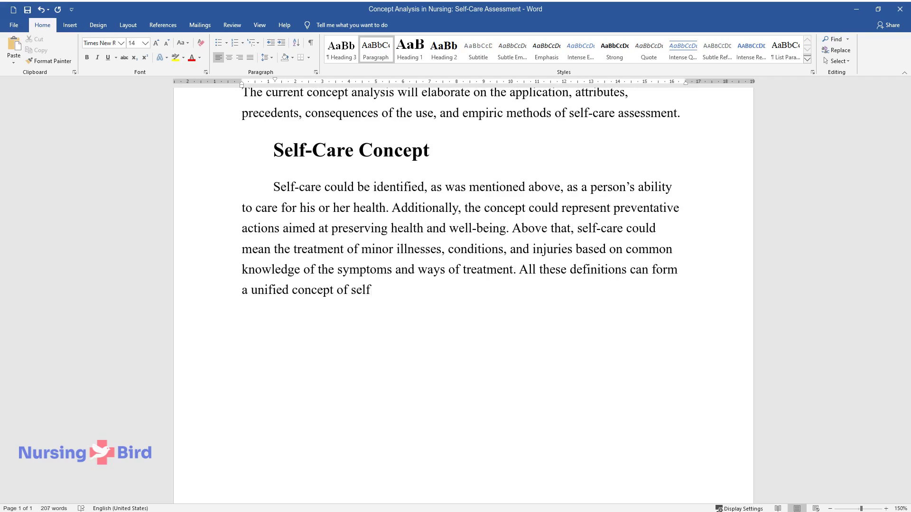
pyautogui.write('t of self-care, which can be defined as the')
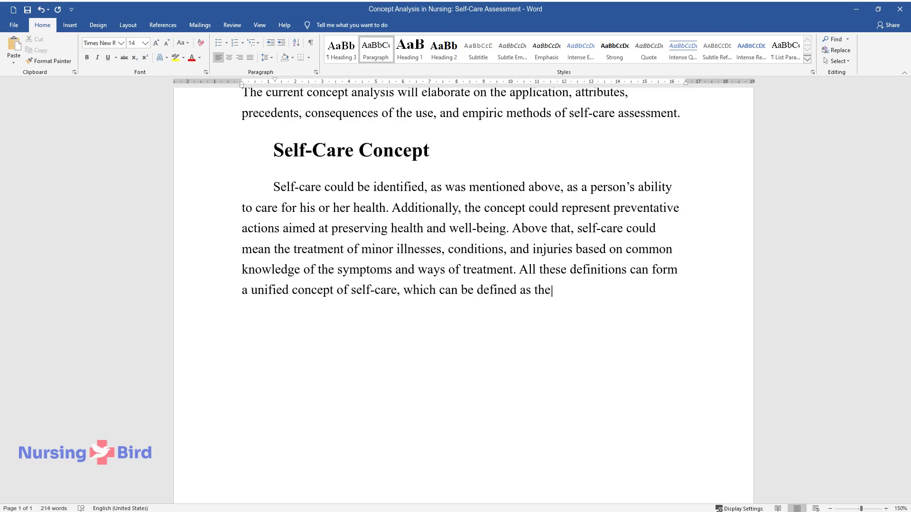
pyautogui.write(' ability of a human being to prevent, iden')
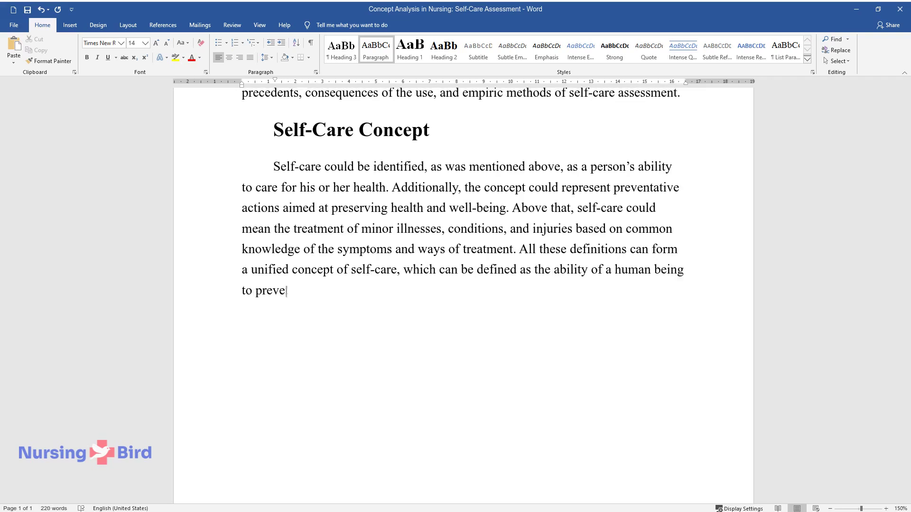
pyautogui.write('tify, and treat various a')
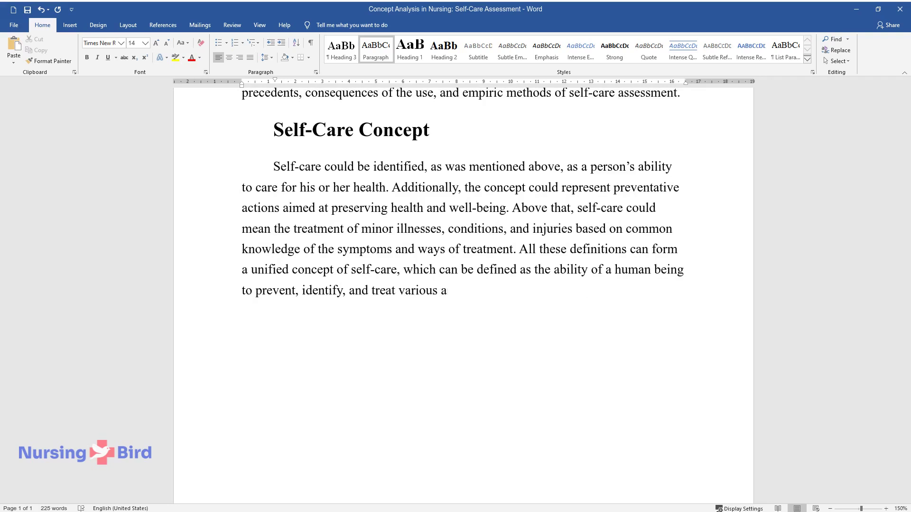
pyautogui.write('dverse health conditions, illnesse')
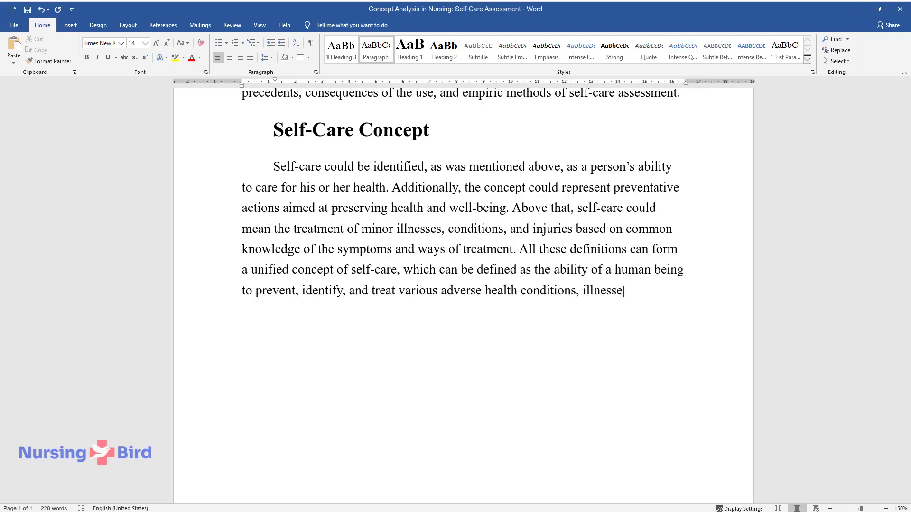
pyautogui.write('s, and injuries without intervention from t')
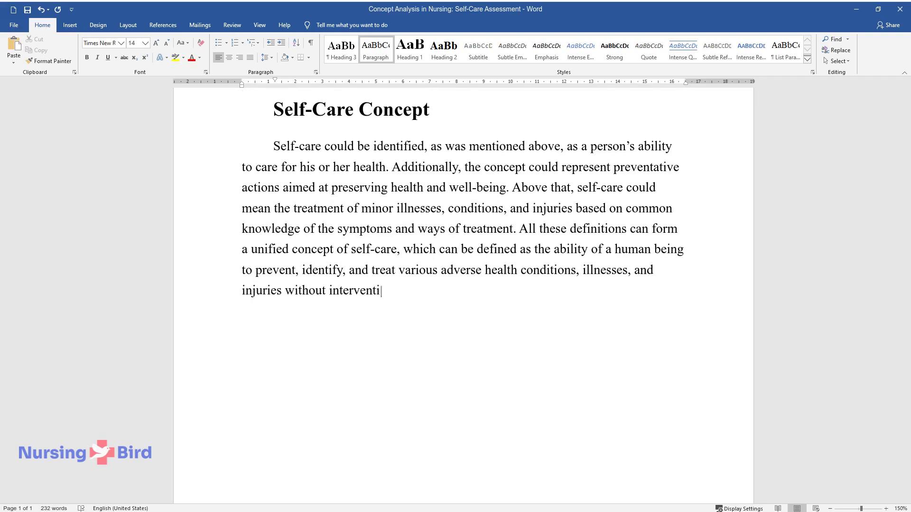
pyautogui.write('he medical staff.')
pyautogui.press('Return')
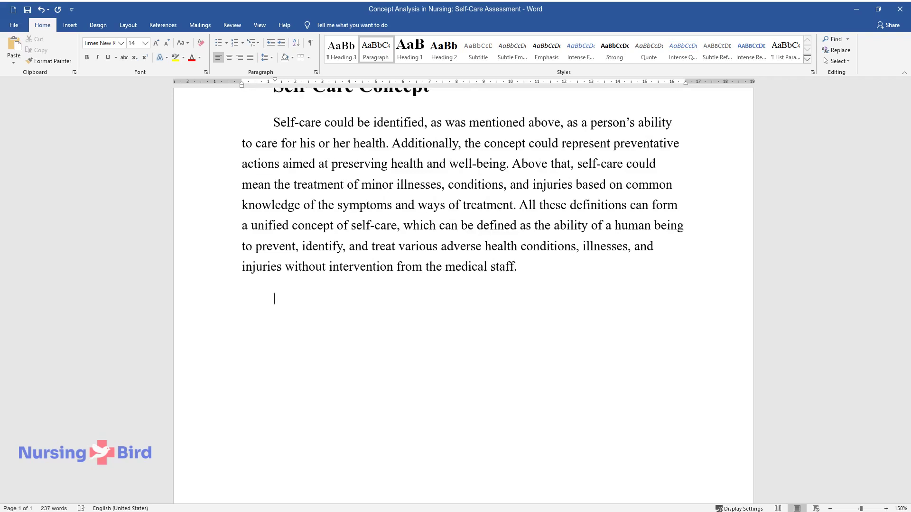
# Step: Write the paragraph on self-care in households, hospitals, offices and elderly rehabilitation, then begin the Orem and Taylor paragraph
pyautogui.write('The concept of self-car')
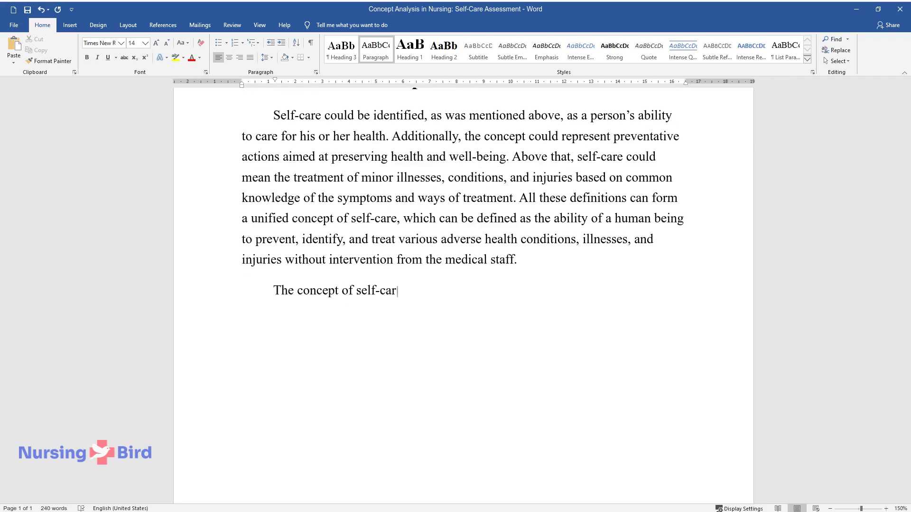
pyautogui.write('e could be applied in a variety of')
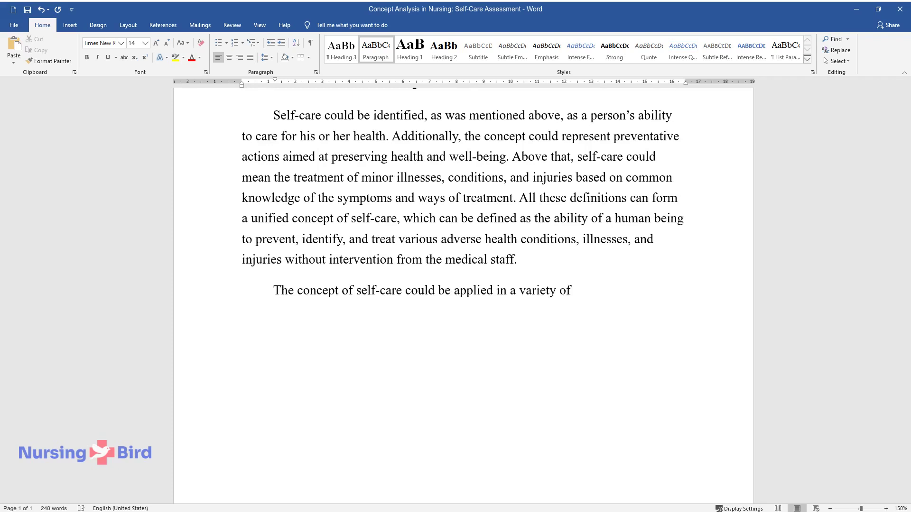
pyautogui.write(' settings. In households, self-car')
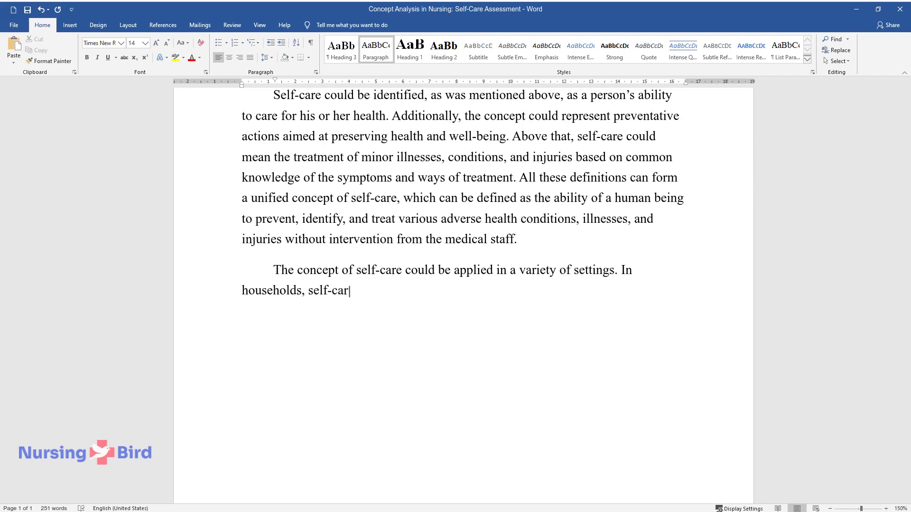
pyautogui.write('e could be used in the form of tre')
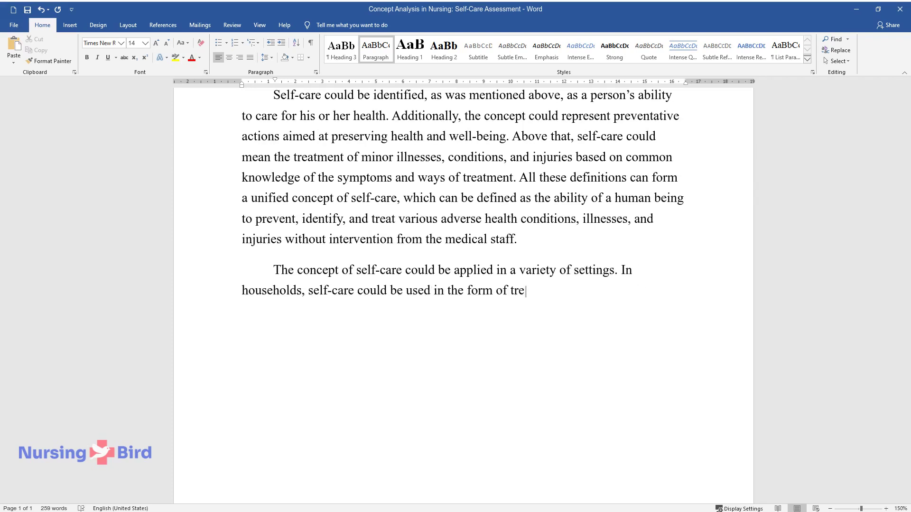
pyautogui.write('ating minor cuts and bruises without medical interf')
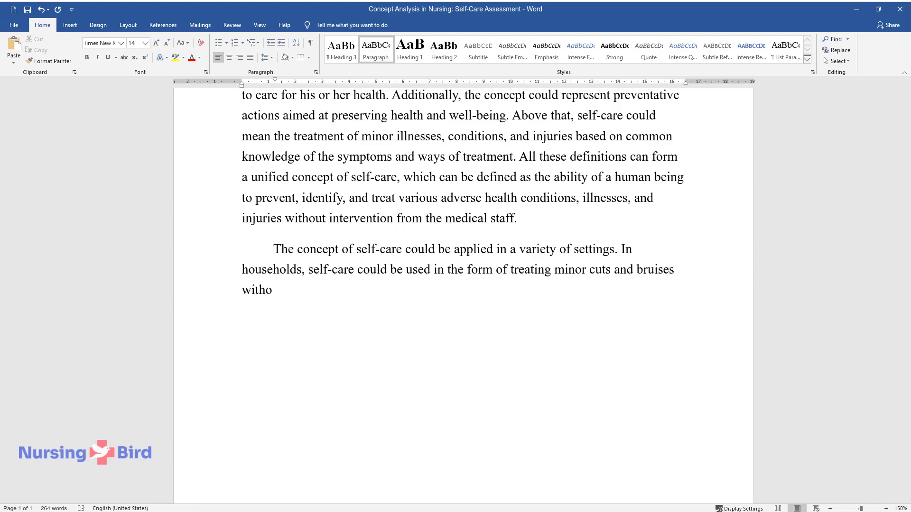
pyautogui.write('erence. Headaches')
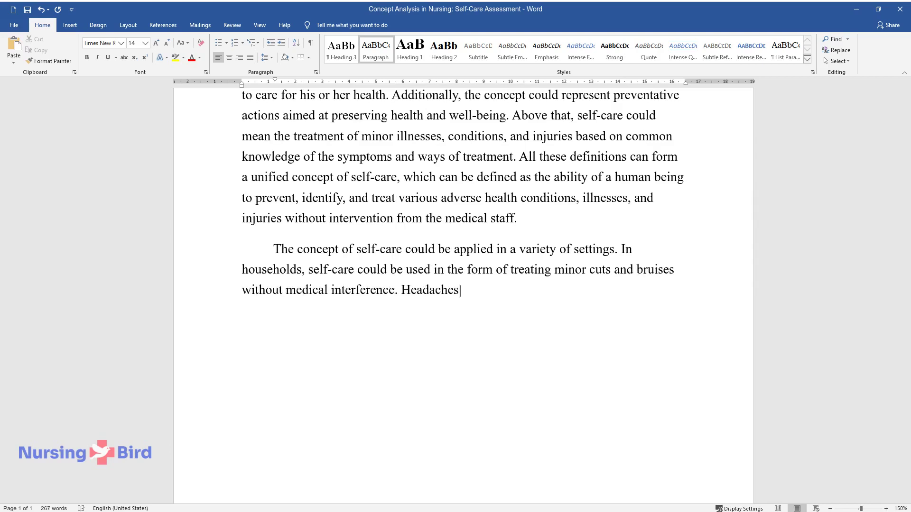
pyautogui.write(', minor strains, stress, anxiety, ')
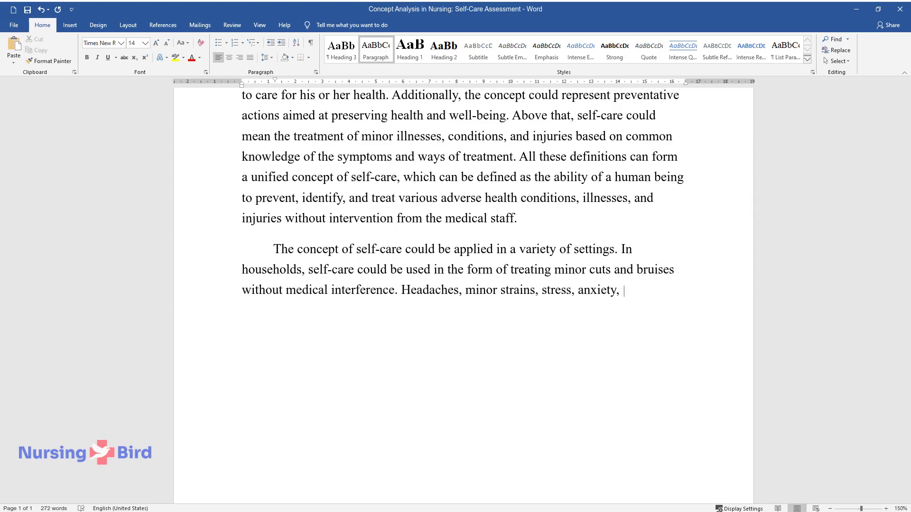
pyautogui.write('and other non-serious issues can b')
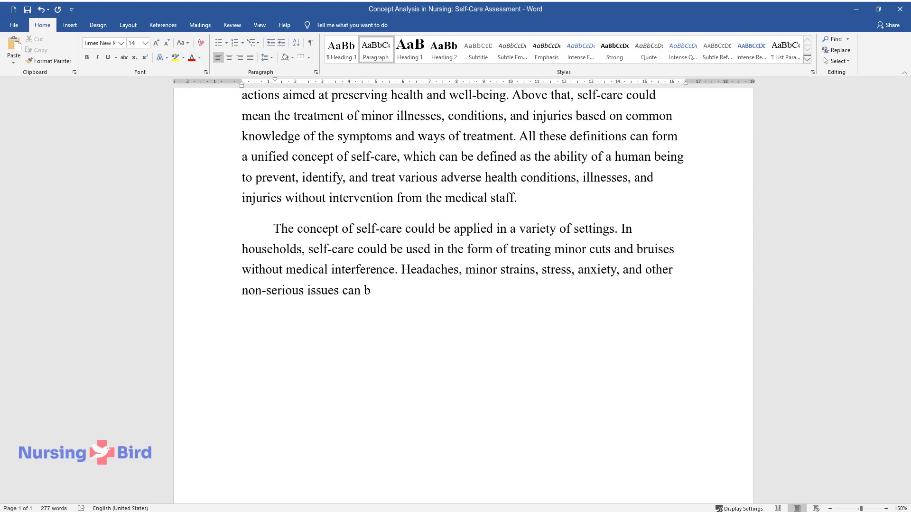
pyautogui.write('e treated without bothering profes')
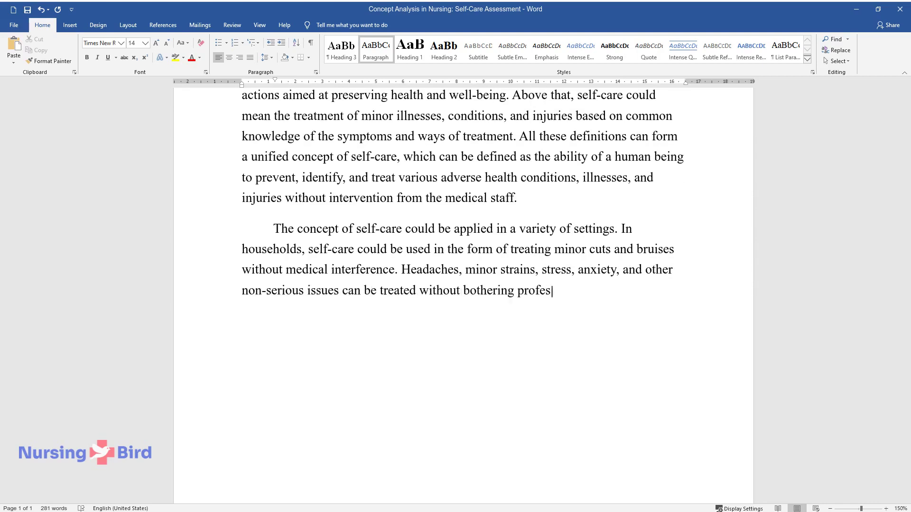
pyautogui.write('sionals because even the basic kn')
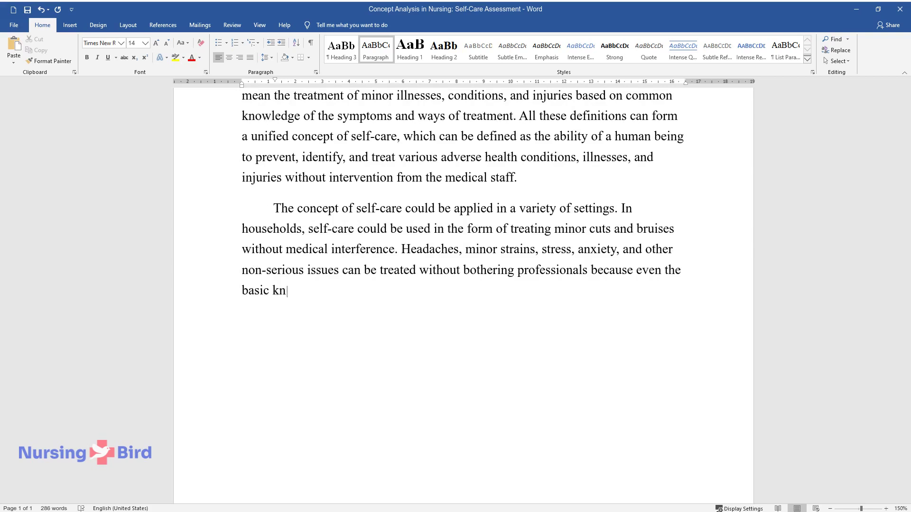
pyautogui.write('owledge is enough to identify, prevent, or treat those adversities. ')
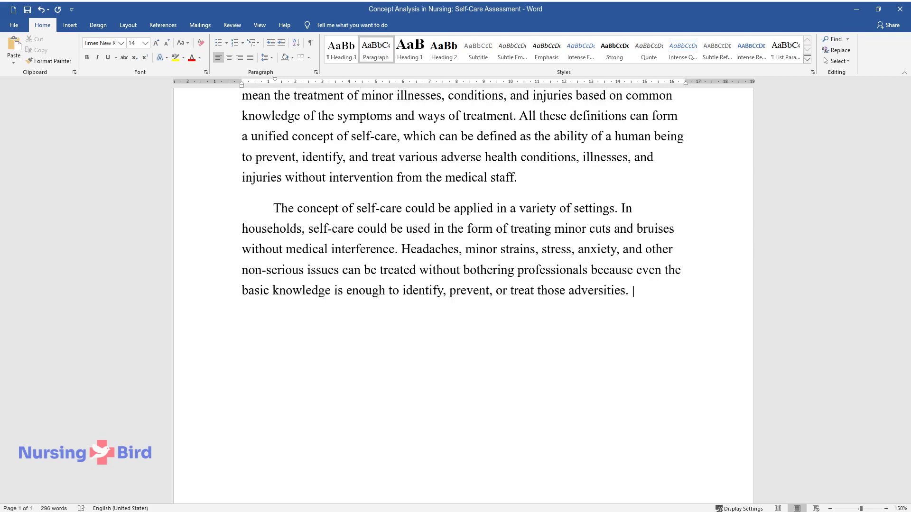
pyautogui.write('The concept can also be applied in')
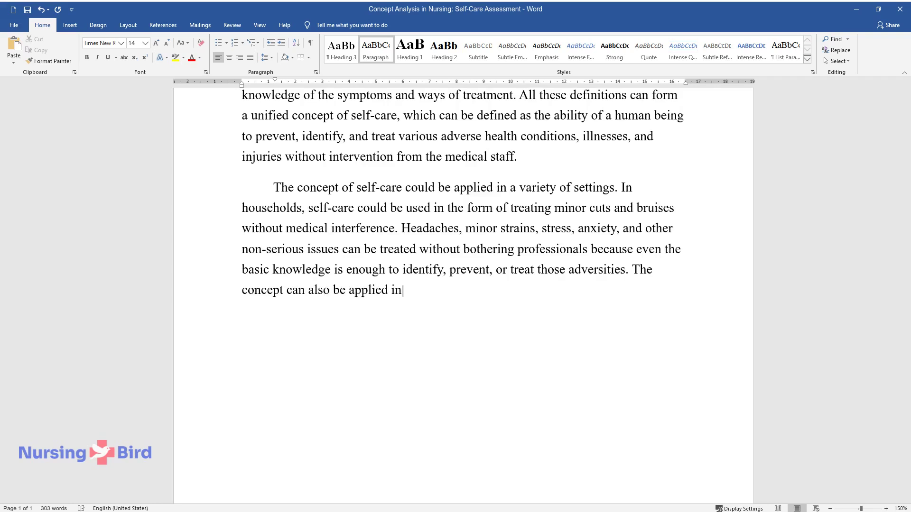
pyautogui.write(' professional settings such as a h')
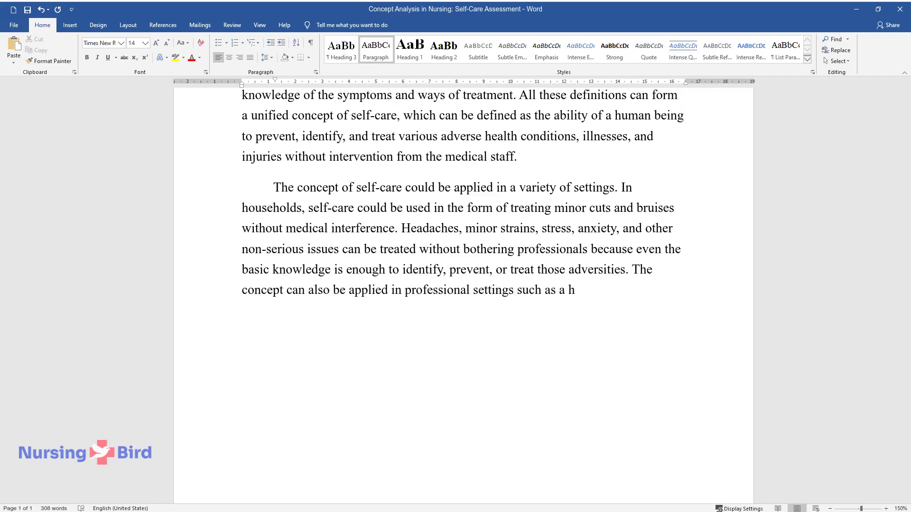
pyautogui.write('ospital or an office where cases o')
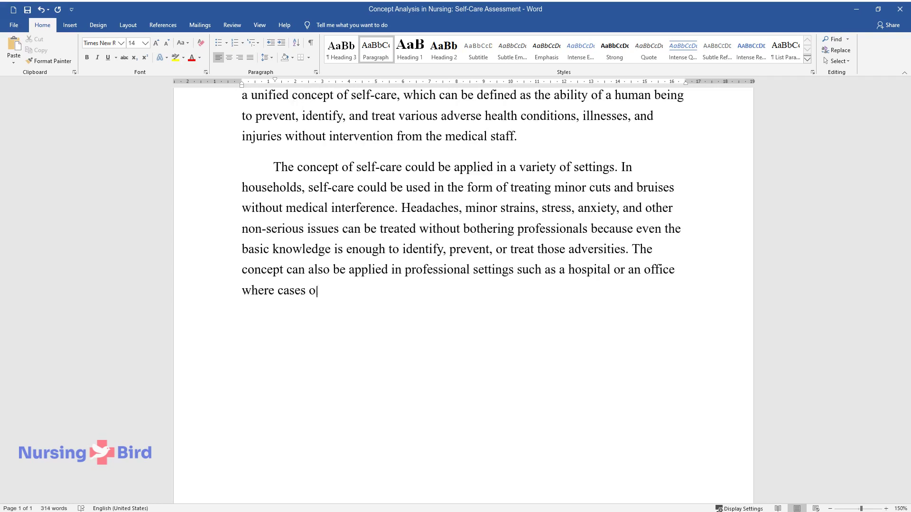
pyautogui.write('f stress are often encountered. Re')
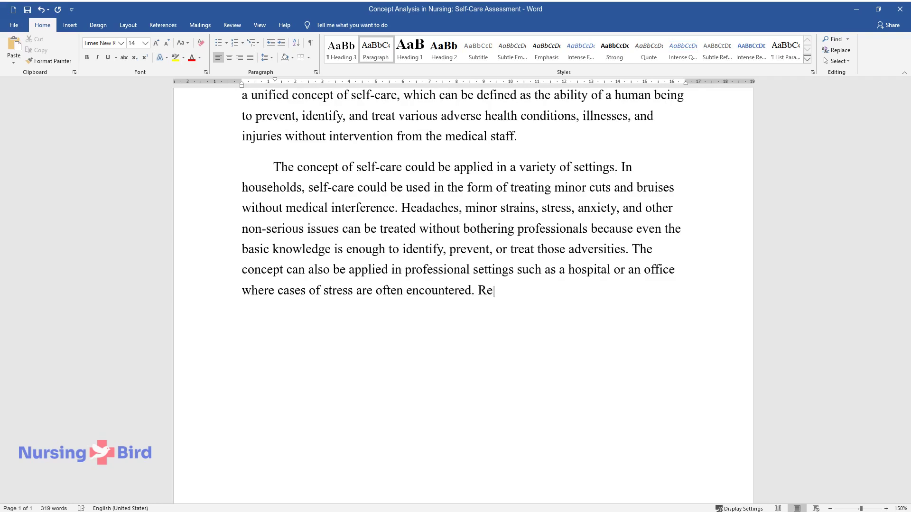
pyautogui.write('habilitation of the elderly could')
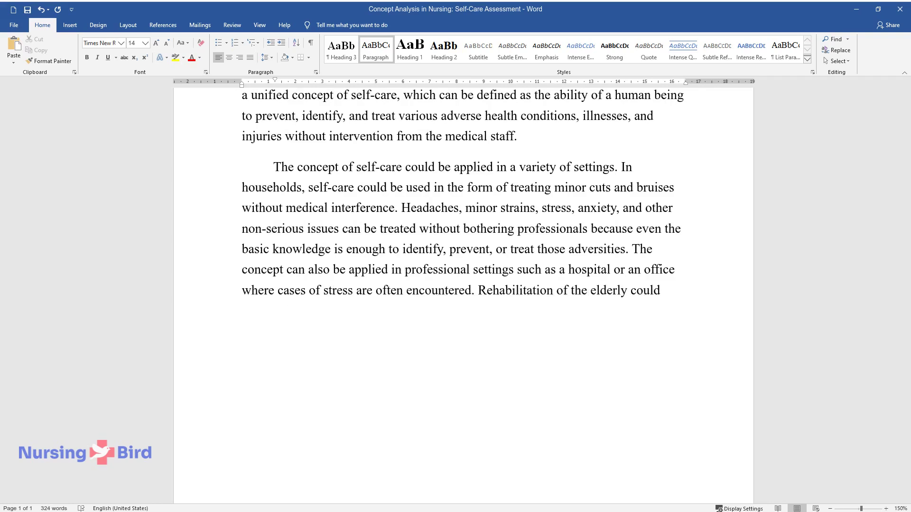
pyautogui.write(' also be a valid sphere for the con')
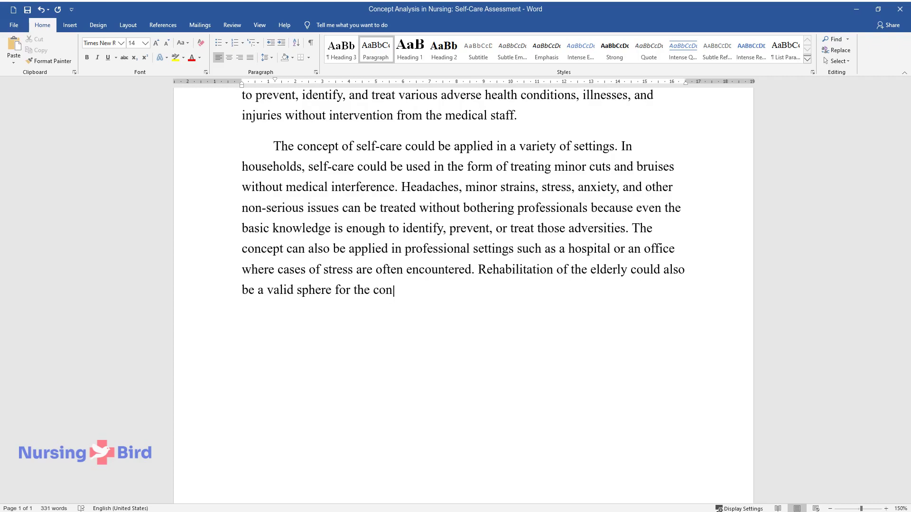
pyautogui.write('cept application as older adults c')
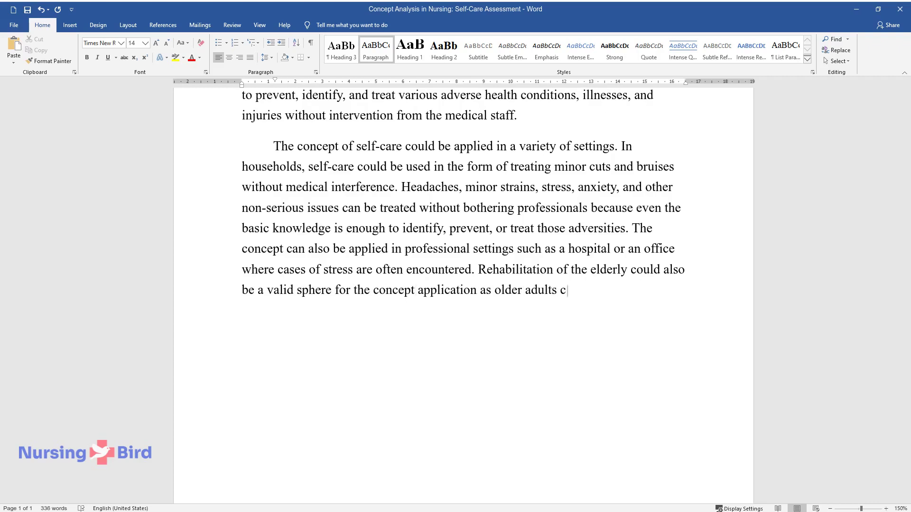
pyautogui.write('ould learn to perform self-care a')
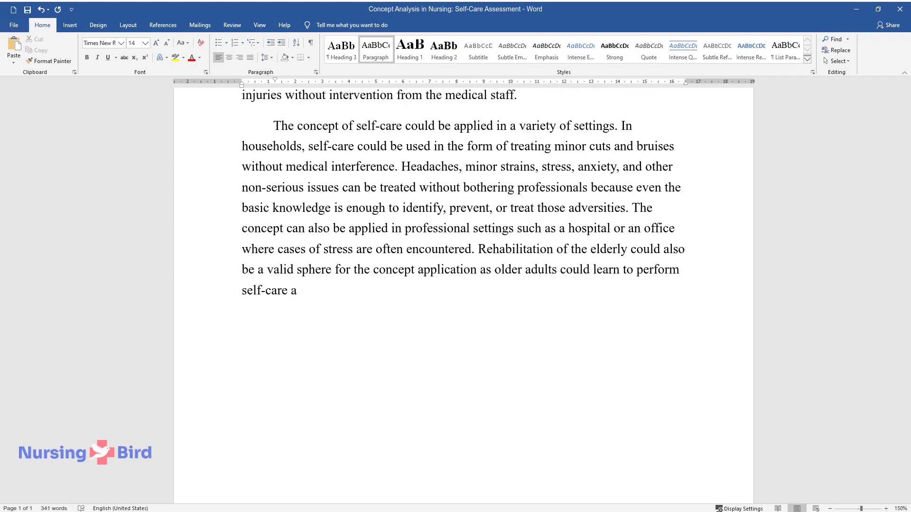
pyautogui.write('ctions through engagement with nur')
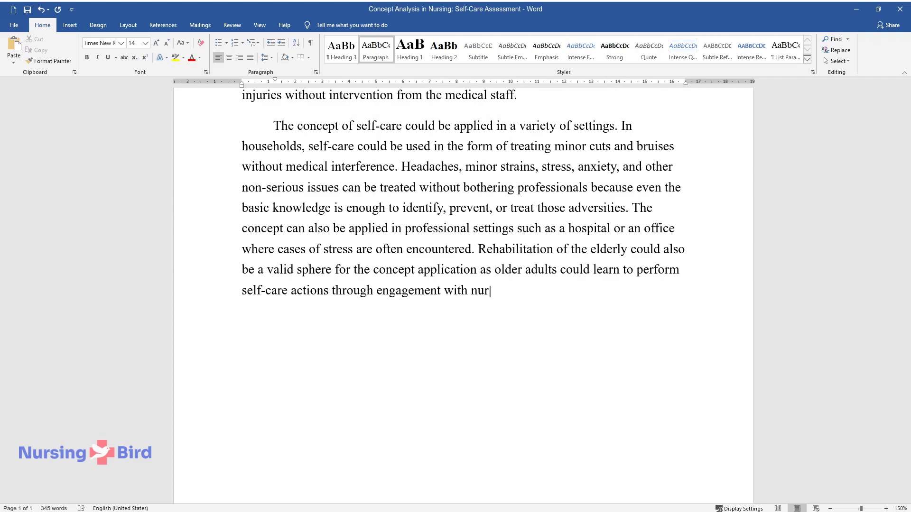
pyautogui.write('ses.')
pyautogui.press('Return')
pyautogui.write('According ')
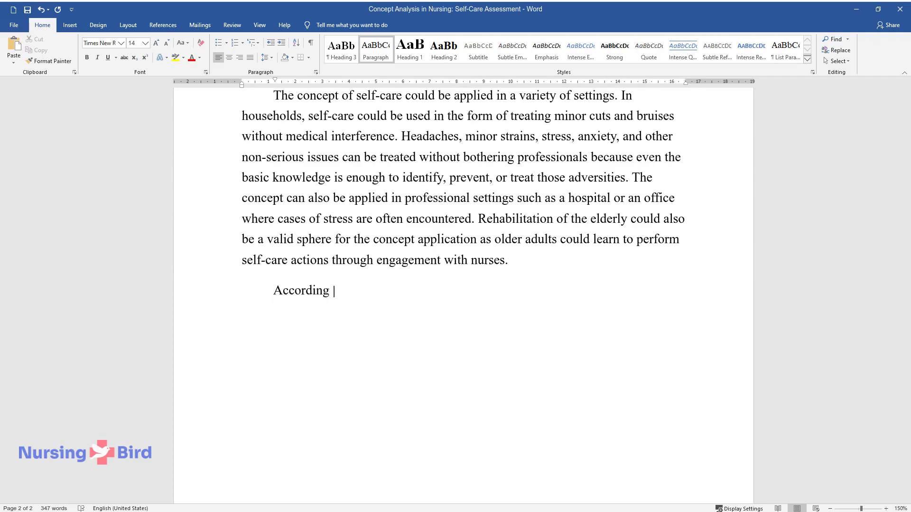
pyautogui.write('to Orem and Taylor, self-care the')
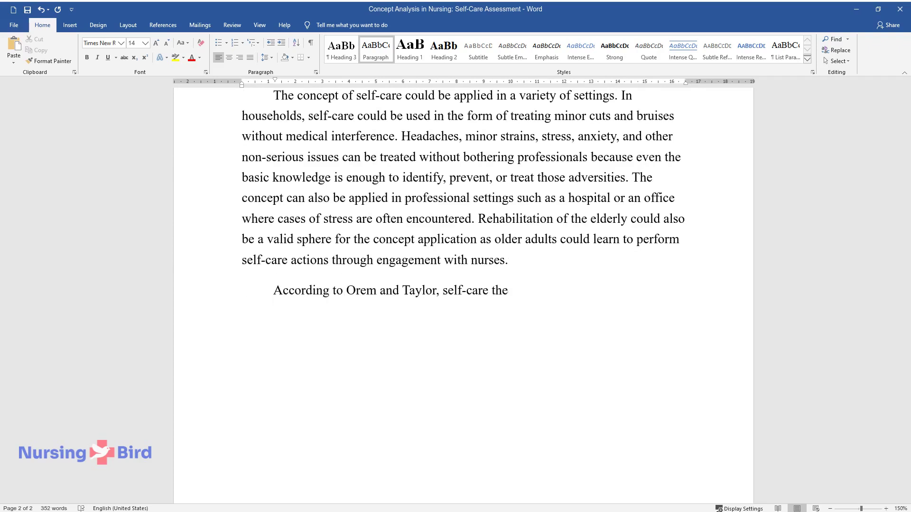
pyautogui.write('ory splits into several smaller c')
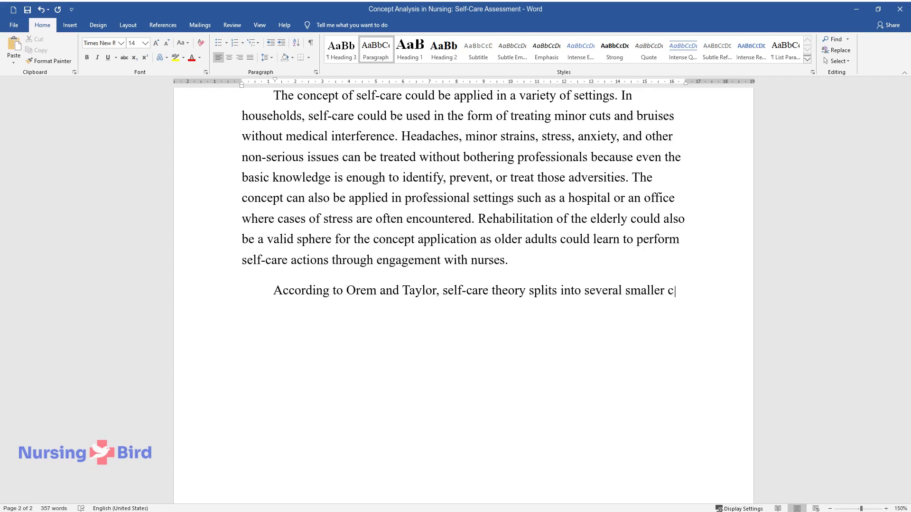
pyautogui.write('oncepts: self-care requisites, sel')
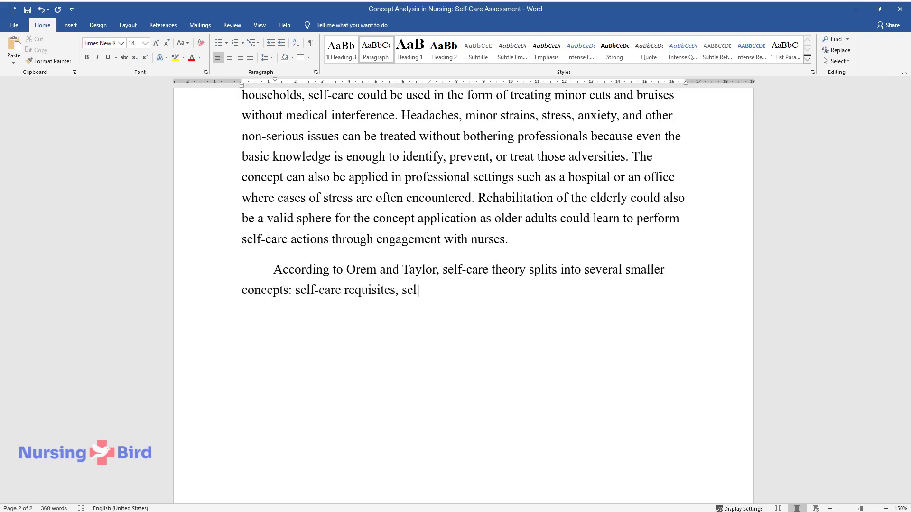
pyautogui.write('f-care deviations, and self-care')
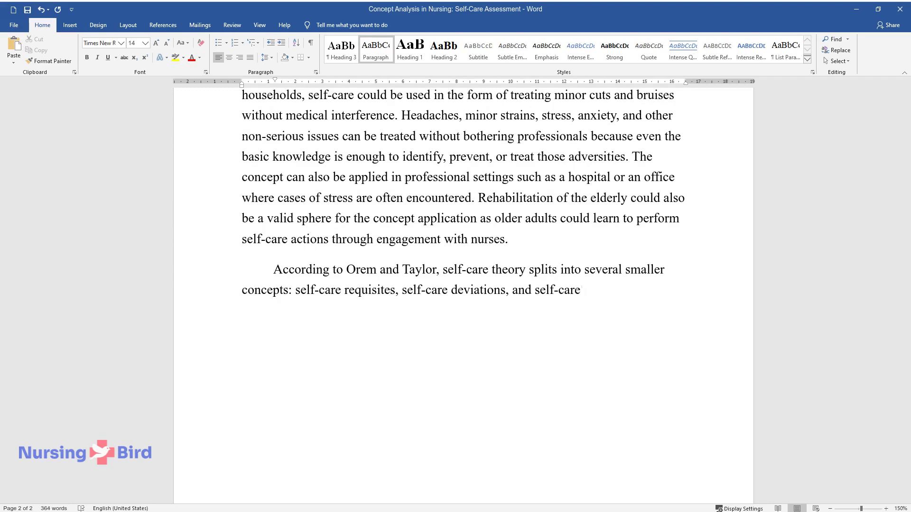
pyautogui.write(' systems. The first includes unive')
pyautogui.write('rsal self-care needs such')
pyautogui.write(' as air, water, food, and other things. Th')
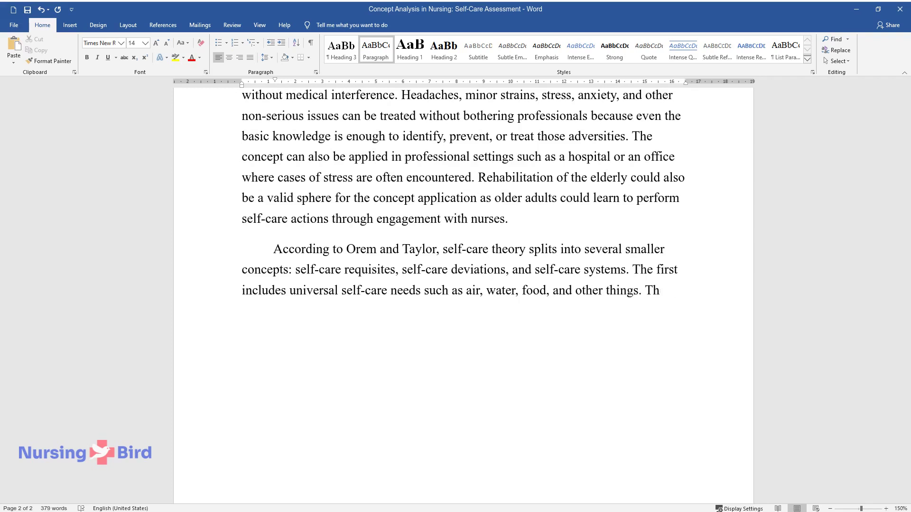
pyautogui.write('e second is related to the inabil')
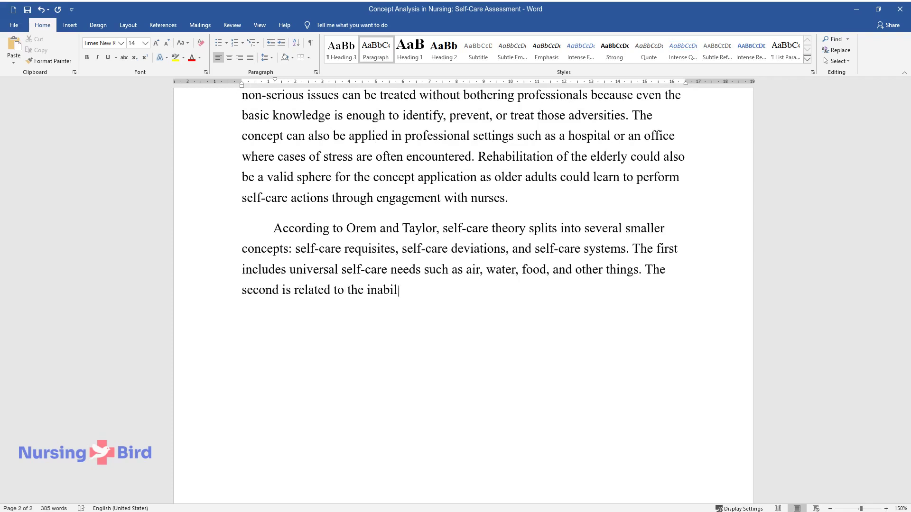
pyautogui.write('ity of an individual to provide ca')
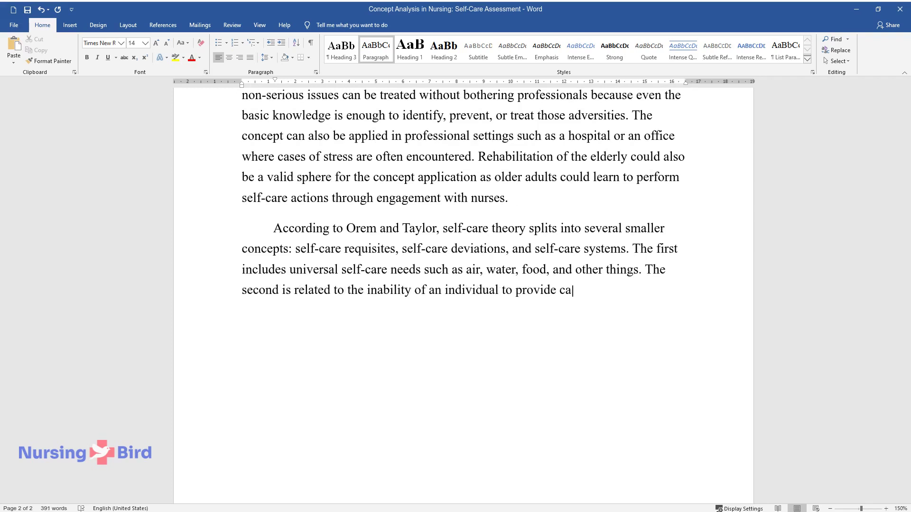
pyautogui.write('re for him or herself. The self-care syst')
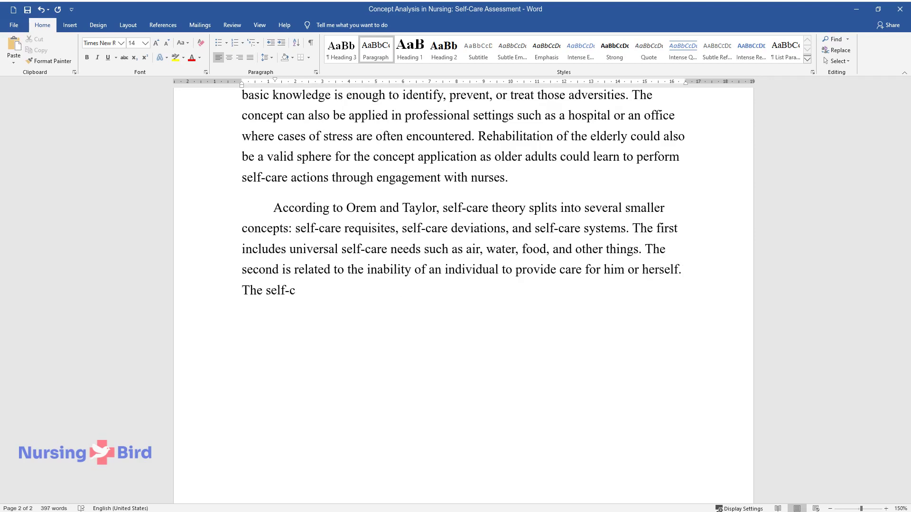
pyautogui.write('em refers to the range of')
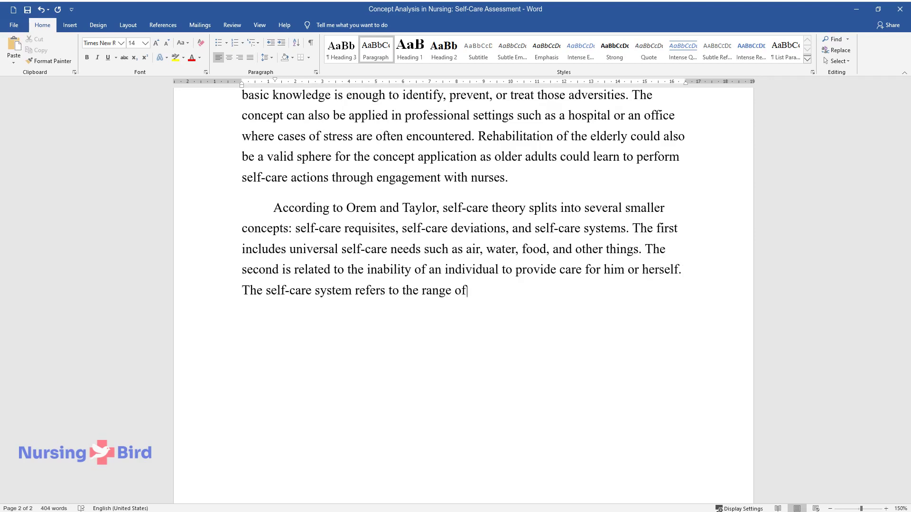
pyautogui.write(' capacities of individuals and the')
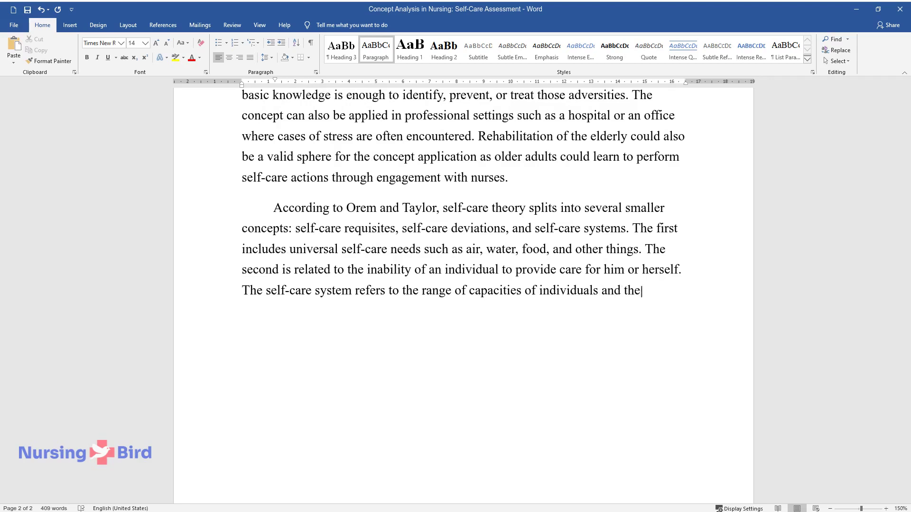
pyautogui.write(' complexity of the relationships ')
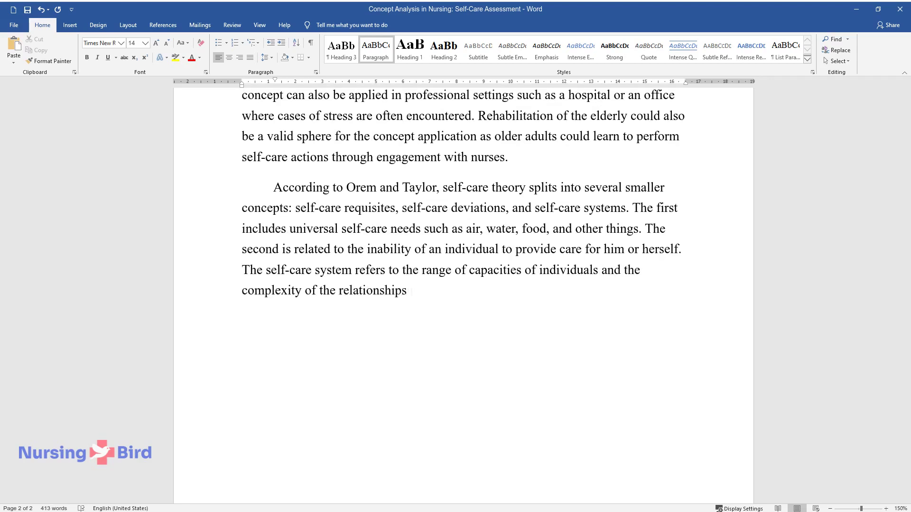
pyautogui.write('of the latter with medical person')
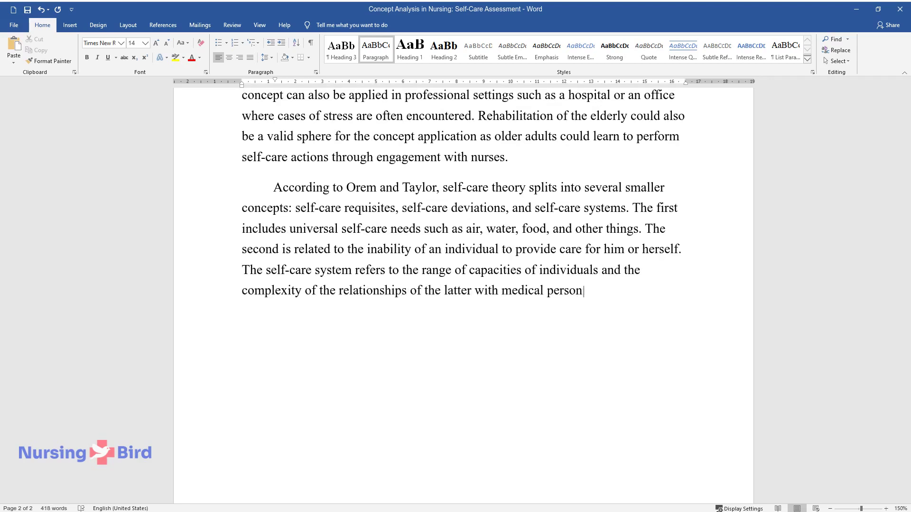
pyautogui.write('nel. Another vital aspect')
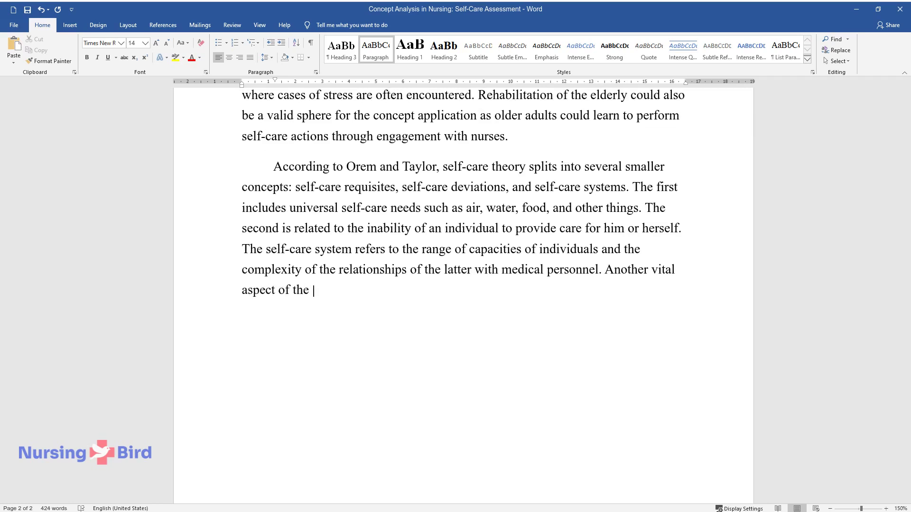
pyautogui.write(' of the self-care concept is a self-care a')
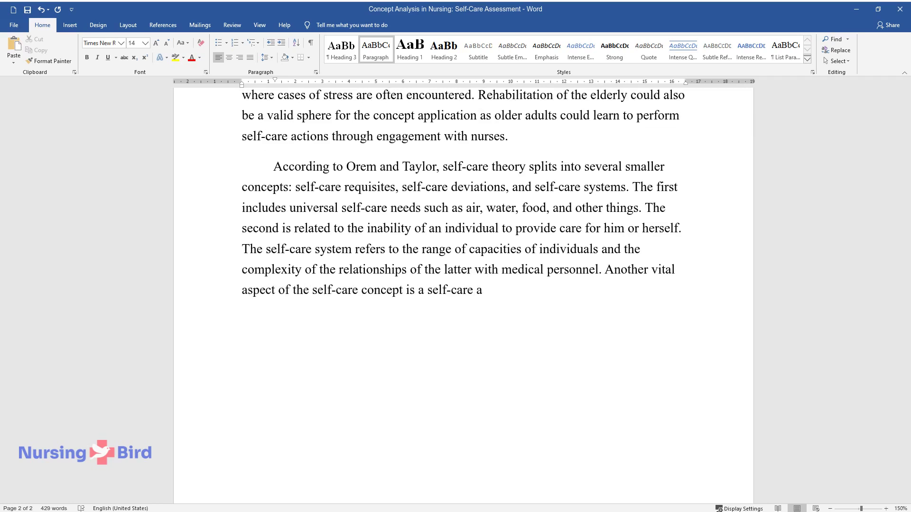
pyautogui.write('gency, which is the capacity of a')
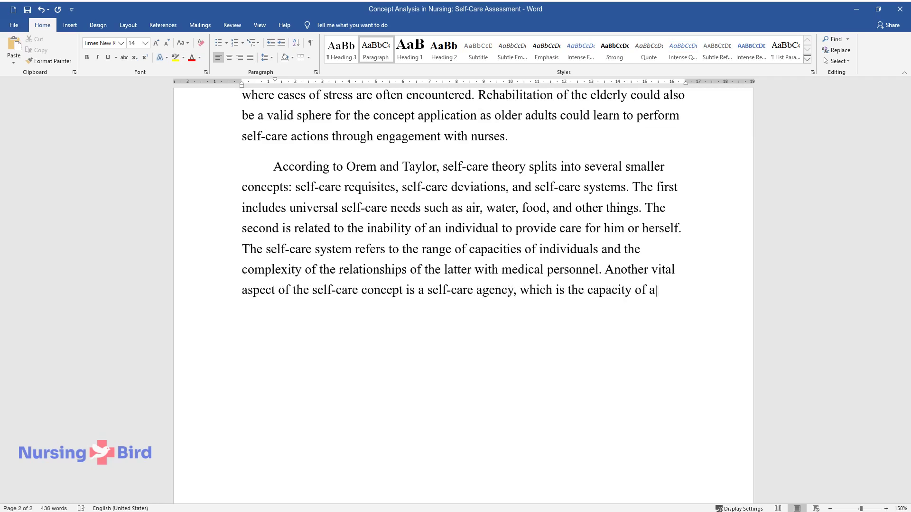
pyautogui.write(' person to perform actions aimed a')
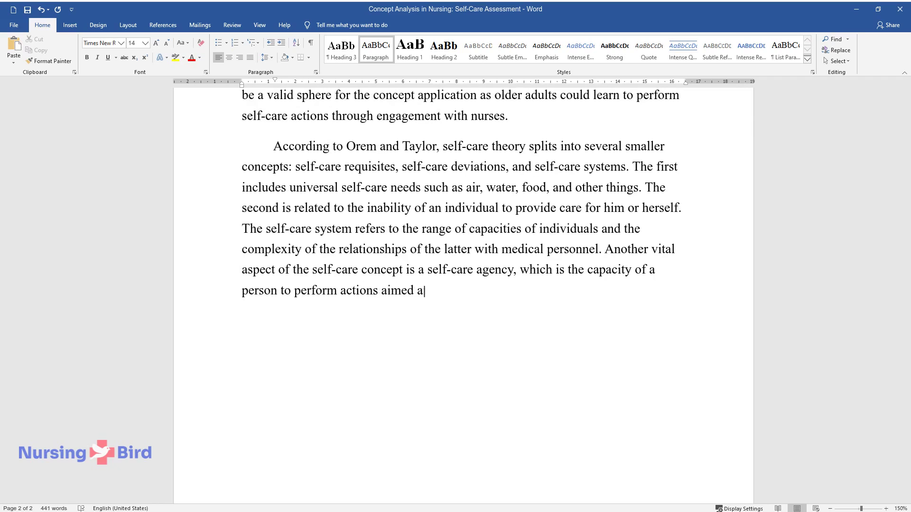
pyautogui.write('t preserving, identifying, and tr')
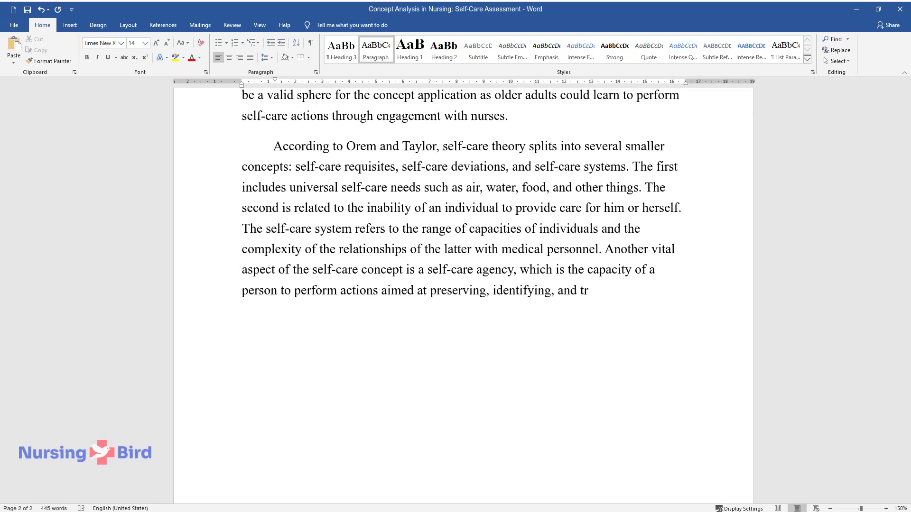
pyautogui.write('eating minor conditions w')
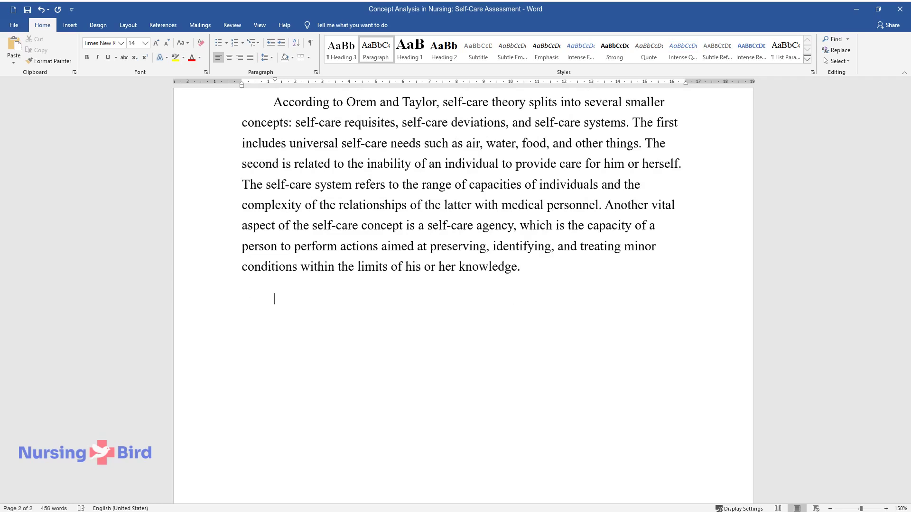
# Step: Finish the Orem and Taylor paragraph on self-care agency and start the paragraph on precedents
pyautogui.write('When precedents')
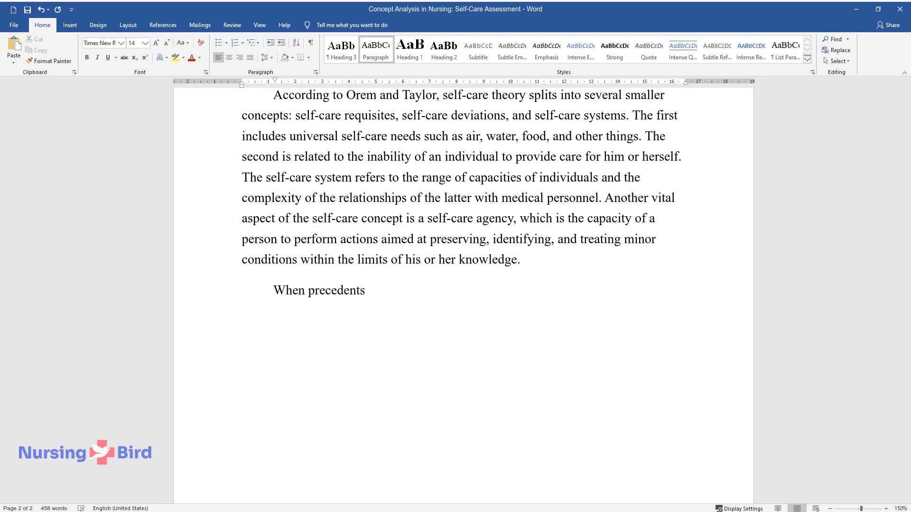
pyautogui.write(' are concerned, it may be deemed r')
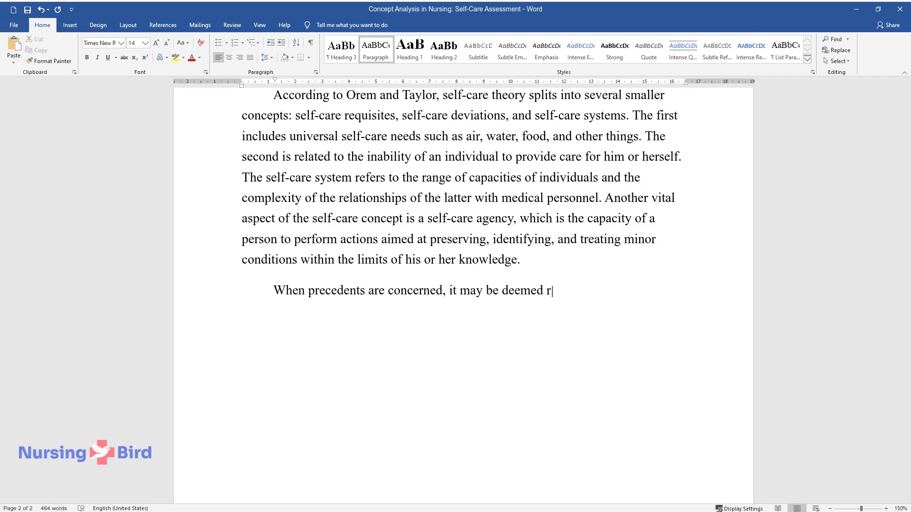
pyautogui.write('easonable to consider treatment of ')
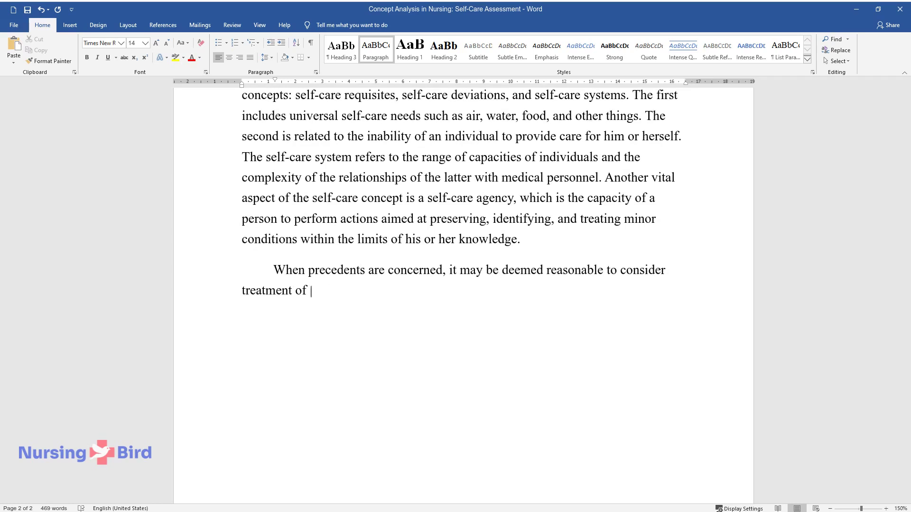
pyautogui.write('minor illnesses and injuries in al')
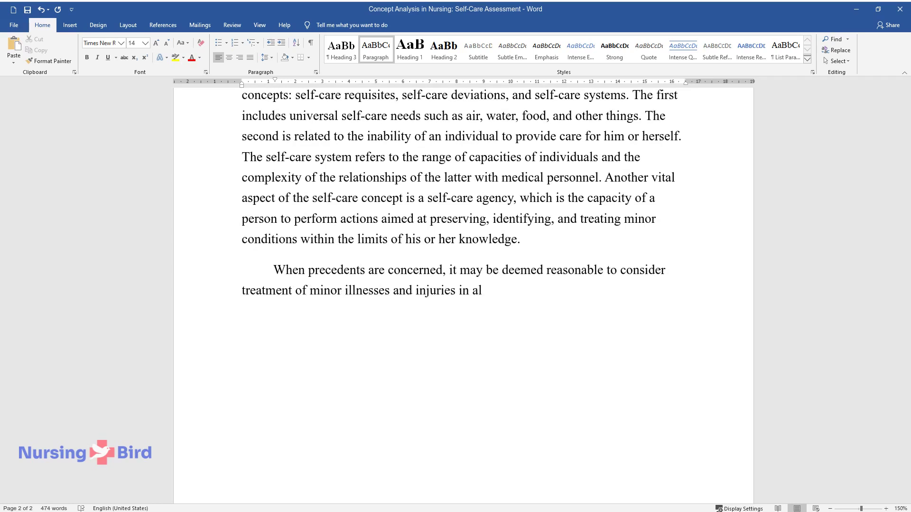
pyautogui.write('most every household or workplace t')
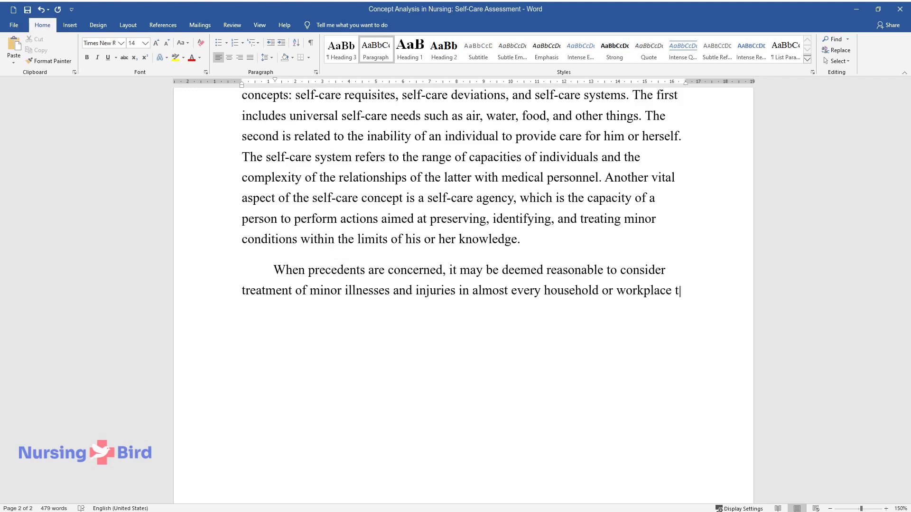
pyautogui.write('hat has a first aid kit as an act ')
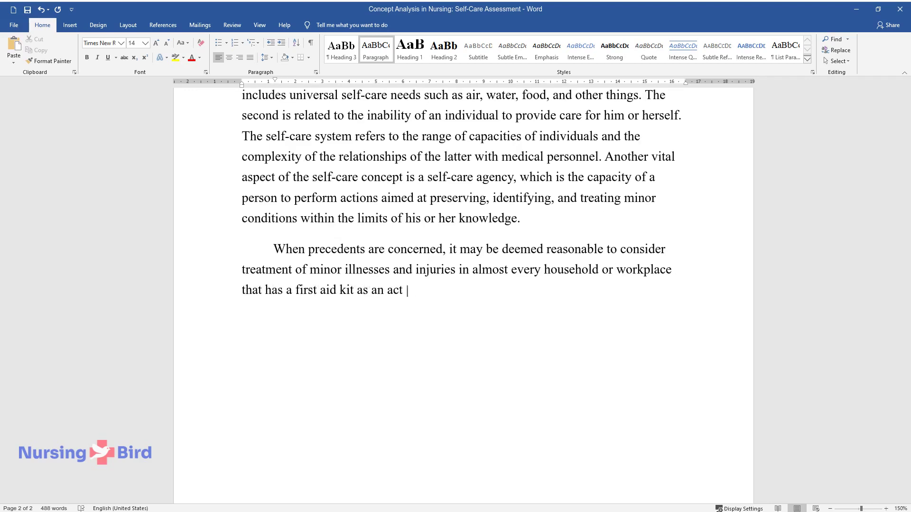
pyautogui.write('of self-care. As for the consequenc')
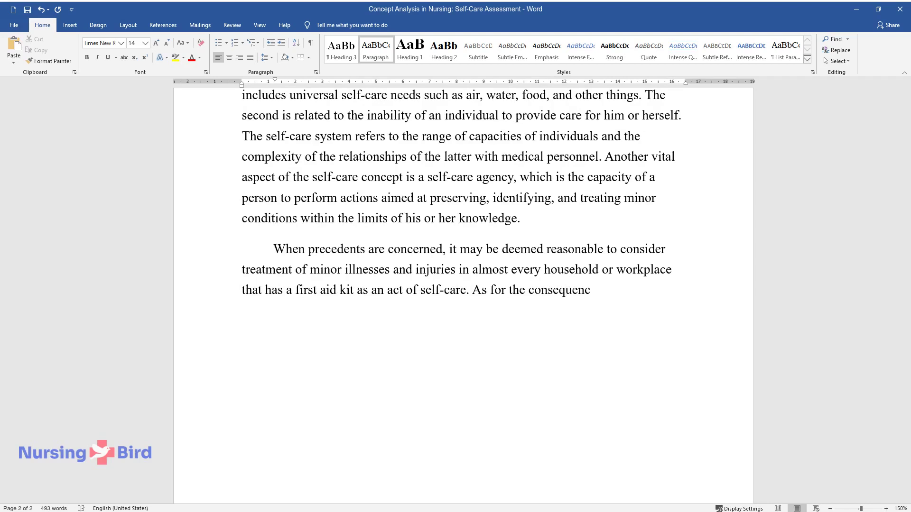
pyautogui.write('es of such an approach, general im')
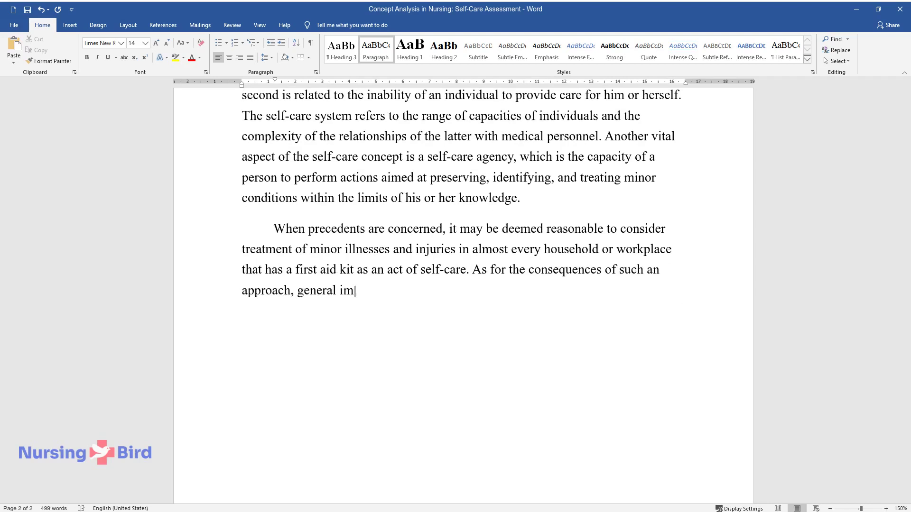
pyautogui.write('provements in health and well-being')
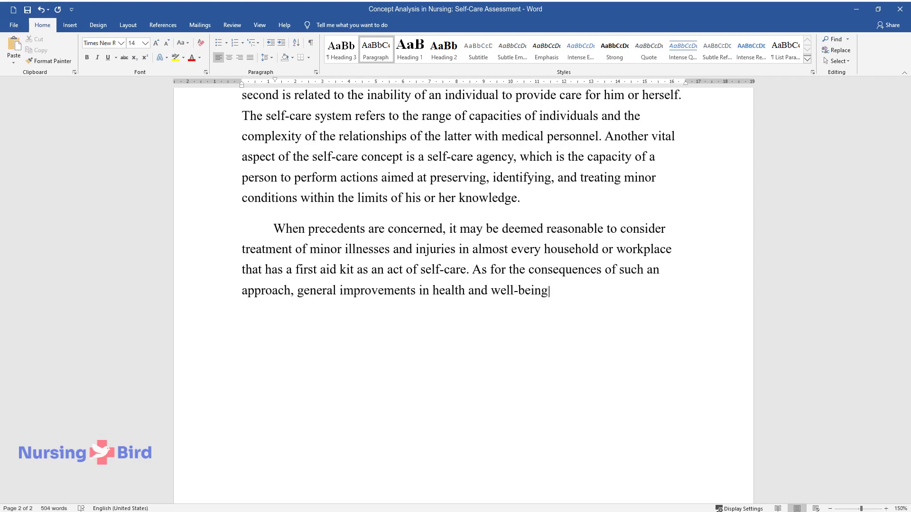
pyautogui.write(' across the lifespan, from adolescence to senior age')
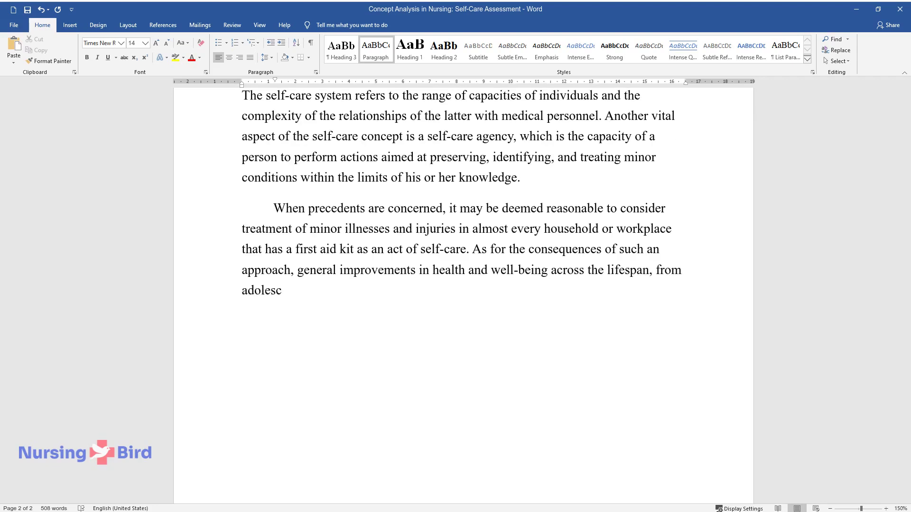
pyautogui.write(' can be named. It')
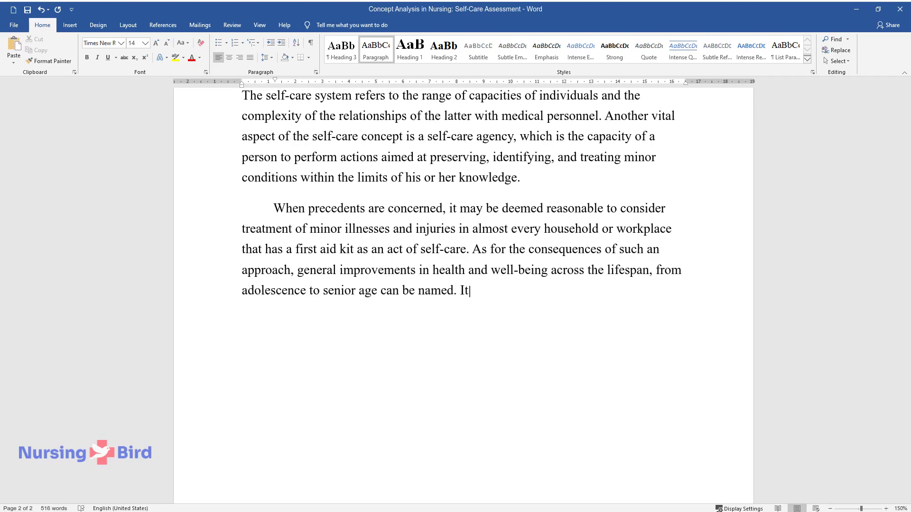
pyautogui.write(' is noteworthy to mention that a n')
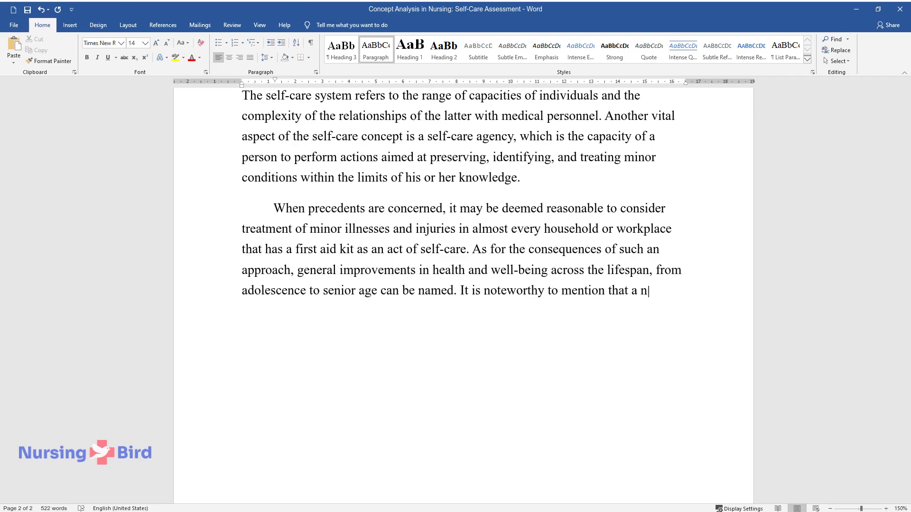
pyautogui.write("urse's role in the creation of posi")
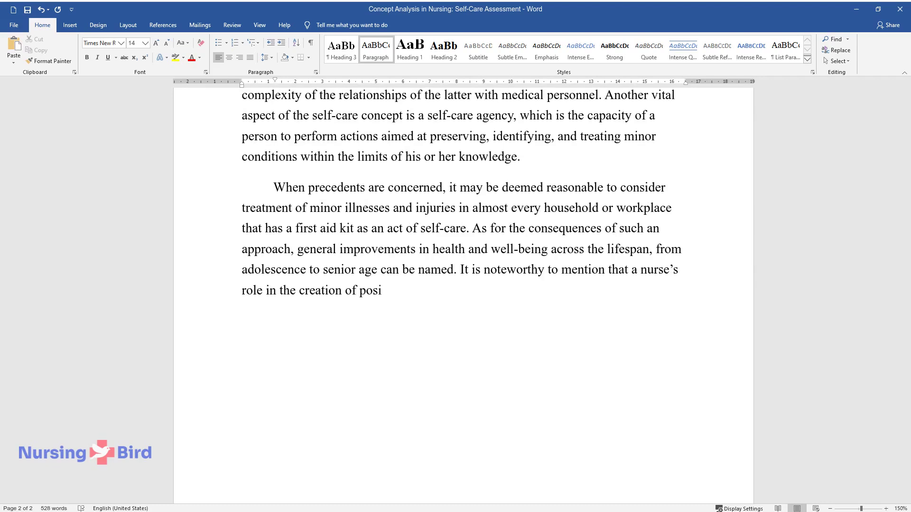
pyautogui.write('tive precedents and consequences i')
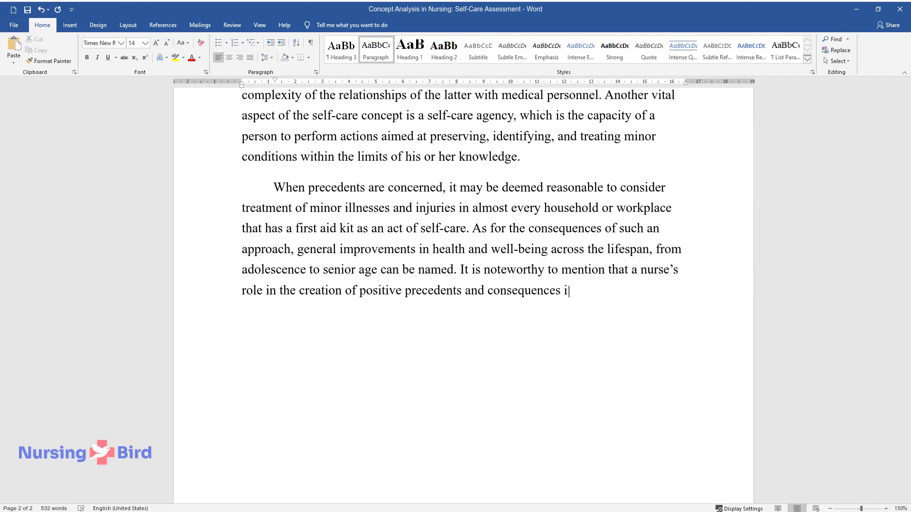
pyautogui.write('s sizable. A viable empirical metho')
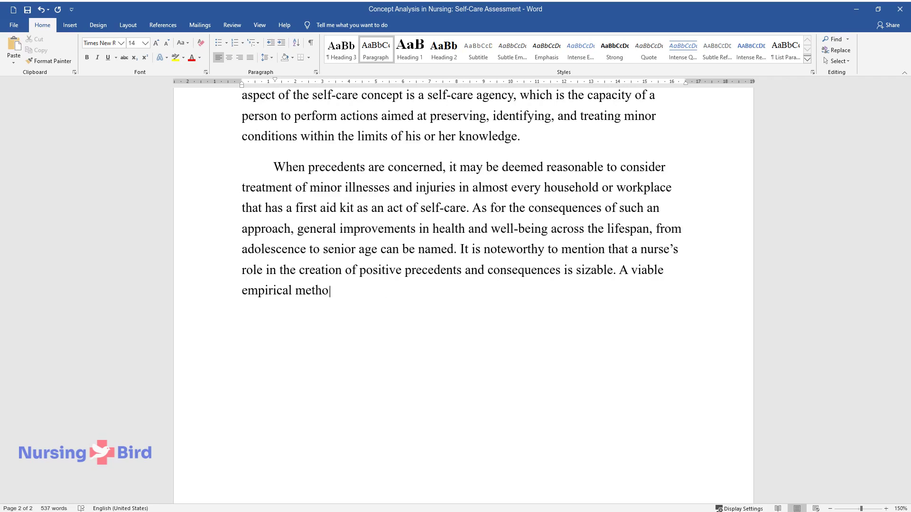
pyautogui.write('d that can measure the concept of')
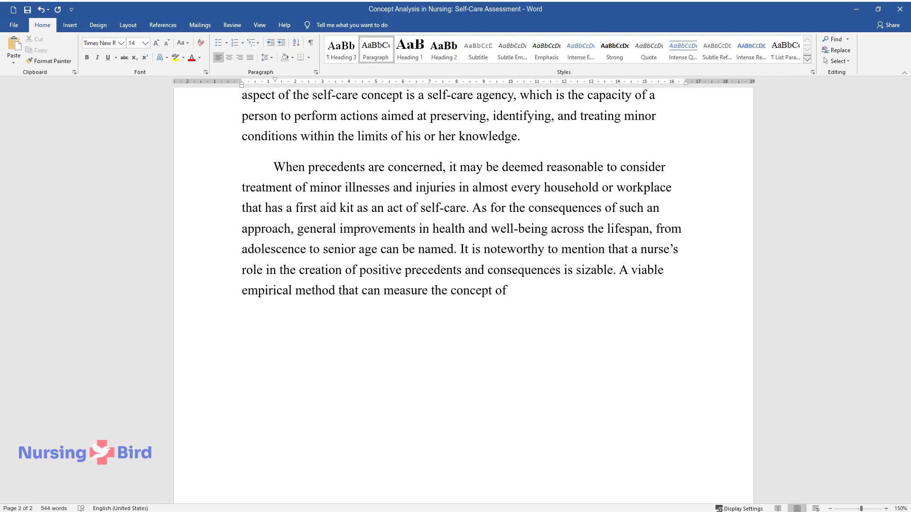
pyautogui.write(' self-care is the observation of domains and practic')
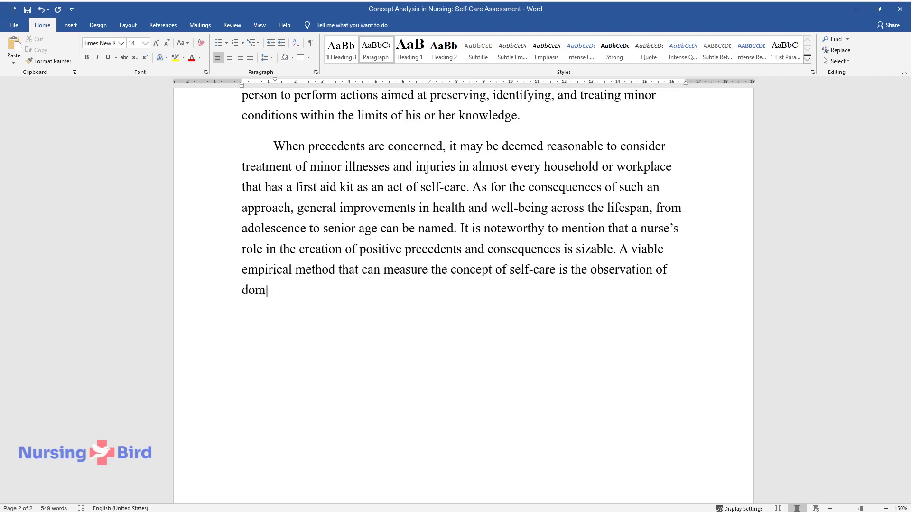
pyautogui.write('es related to self-care. These areas and techniques c')
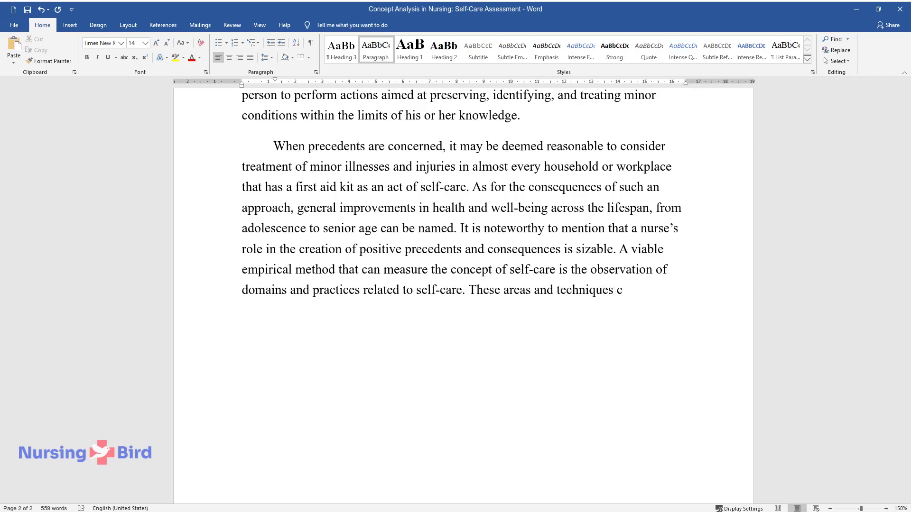
pyautogui.write('an include health')
pyautogui.write(' literacy, self-a')
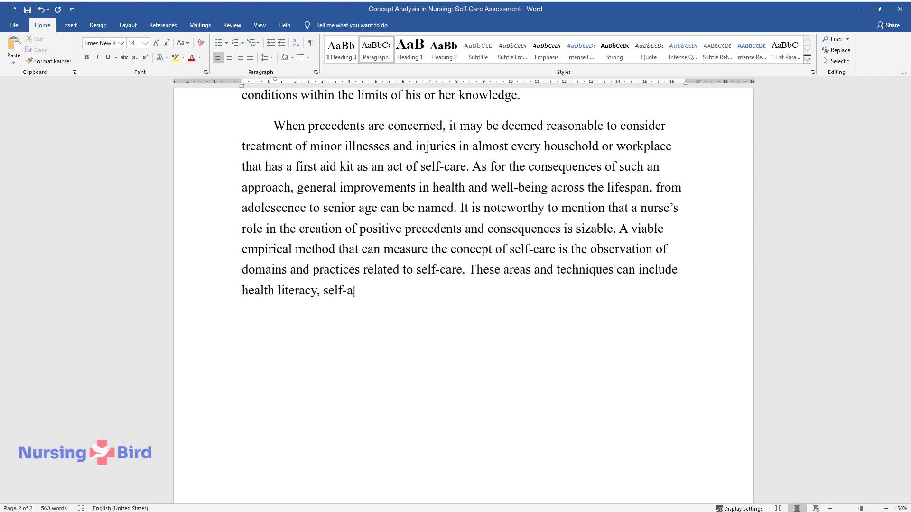
pyautogui.write('wareness of physical and mental con')
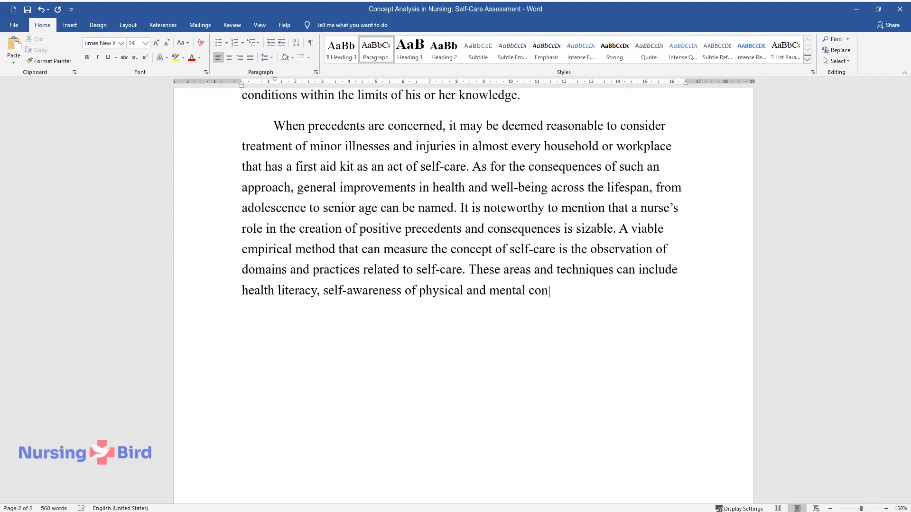
pyautogui.write('ditions, healthy food habits, risk mitigat')
pyautogui.write('ion, hygie')
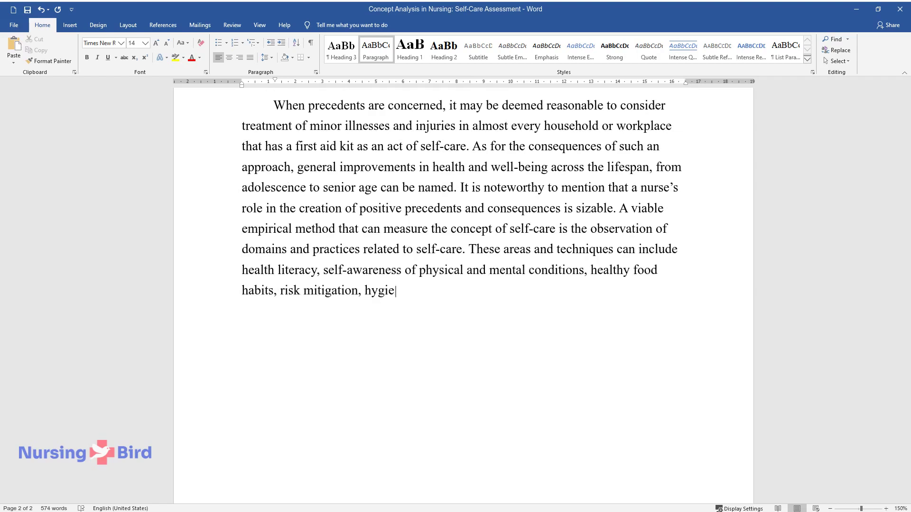
pyautogui.write('ne, and rational use of medicine.')
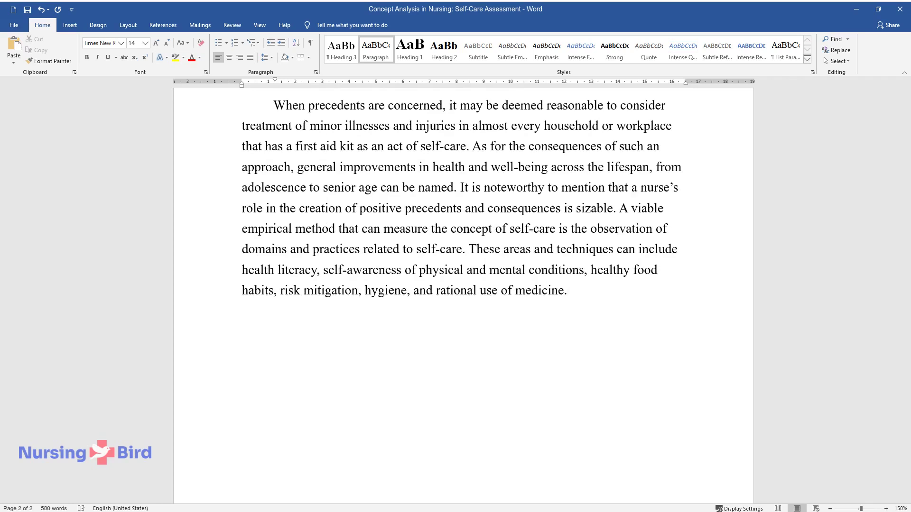
pyautogui.write(' With the help of these notions, the')
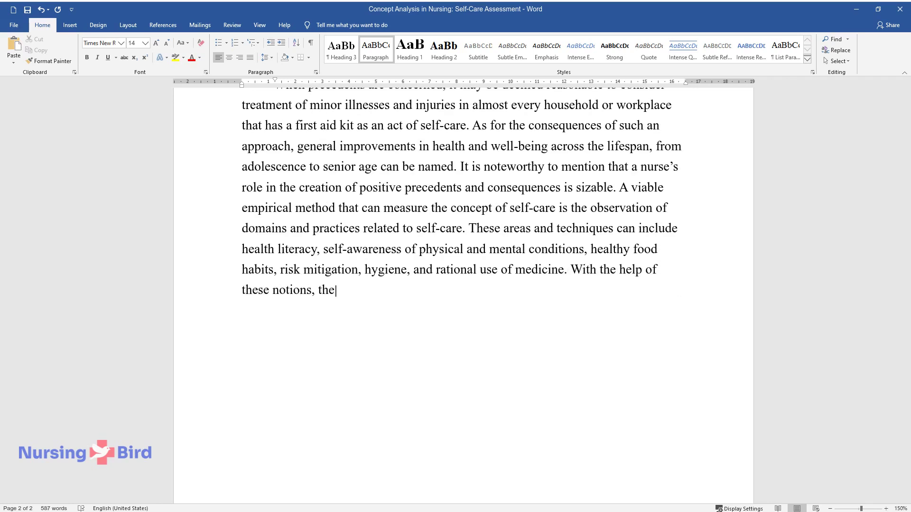
pyautogui.write(' success of self-care in a range o')
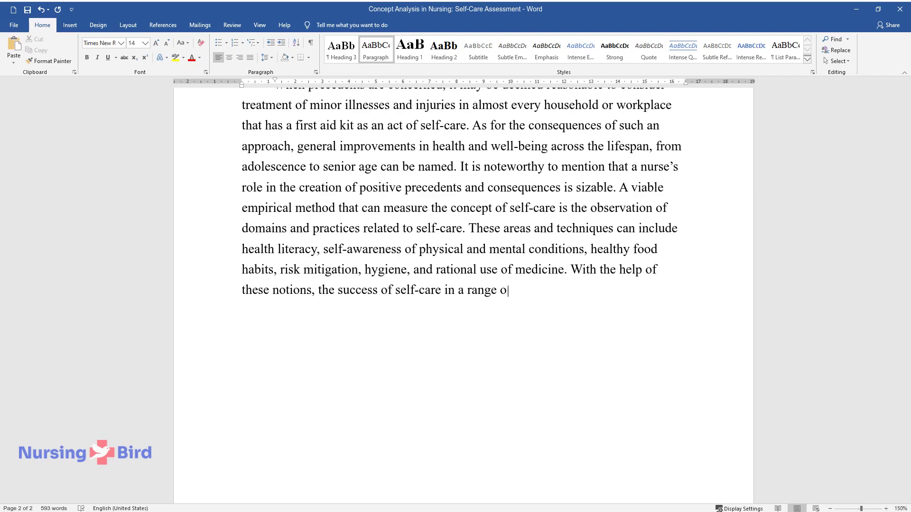
pyautogui.write('f spheres and populations could')
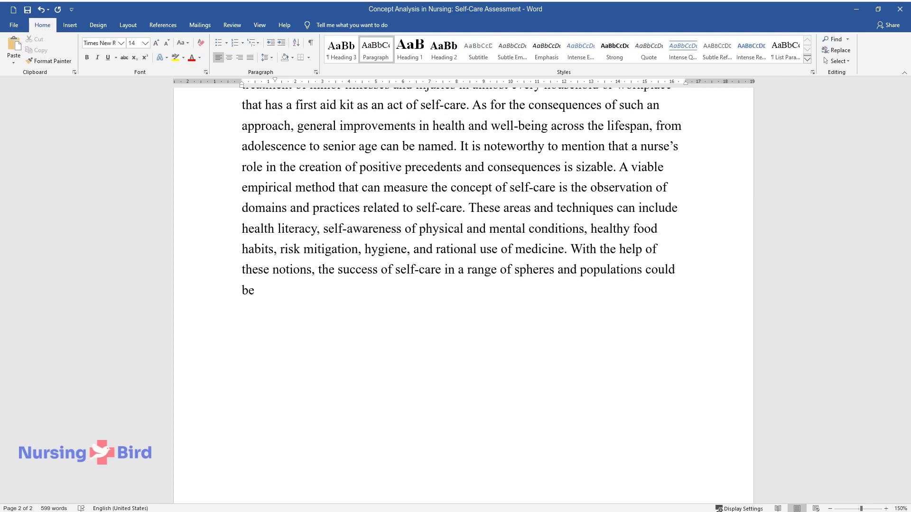
pyautogui.write(' be measured.Conclusion')
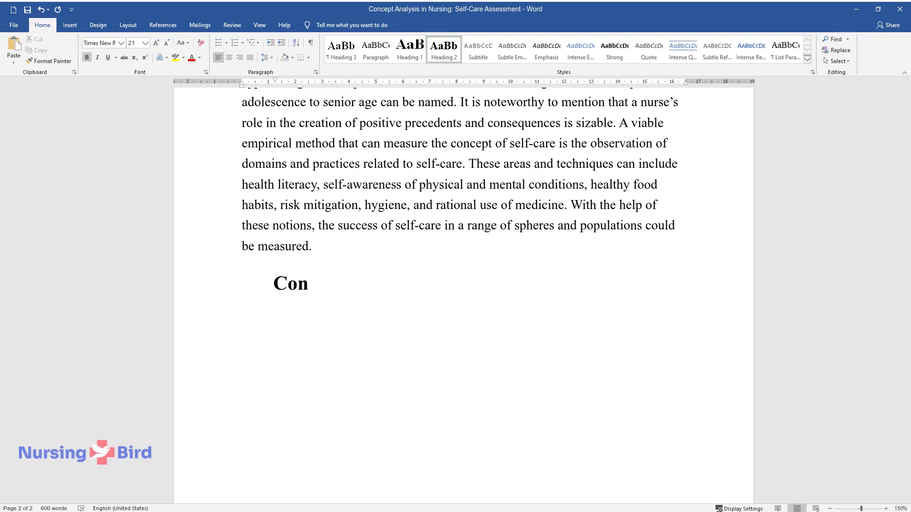
# Step: Under the Conclusion heading, begin the closing paragraph defining self-care as personal identification and prevention
pyautogui.press('Return')
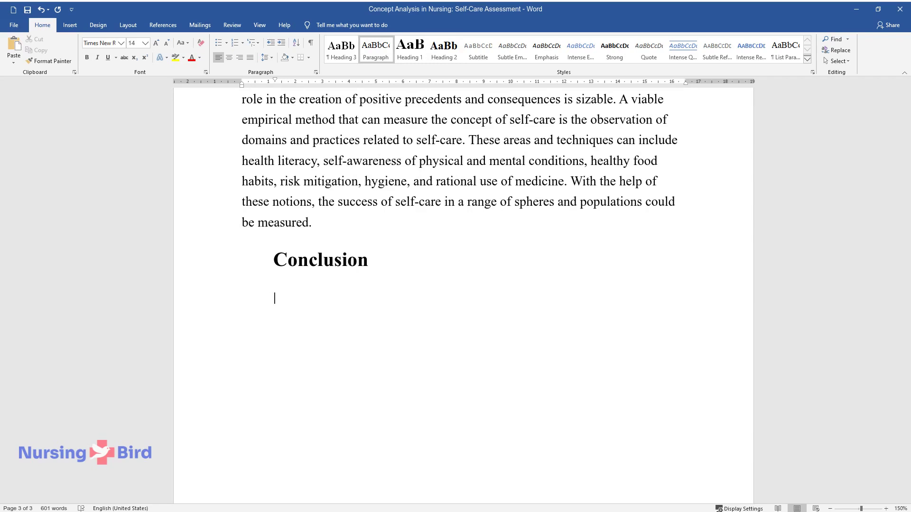
pyautogui.write('Overall, the concept of self-car')
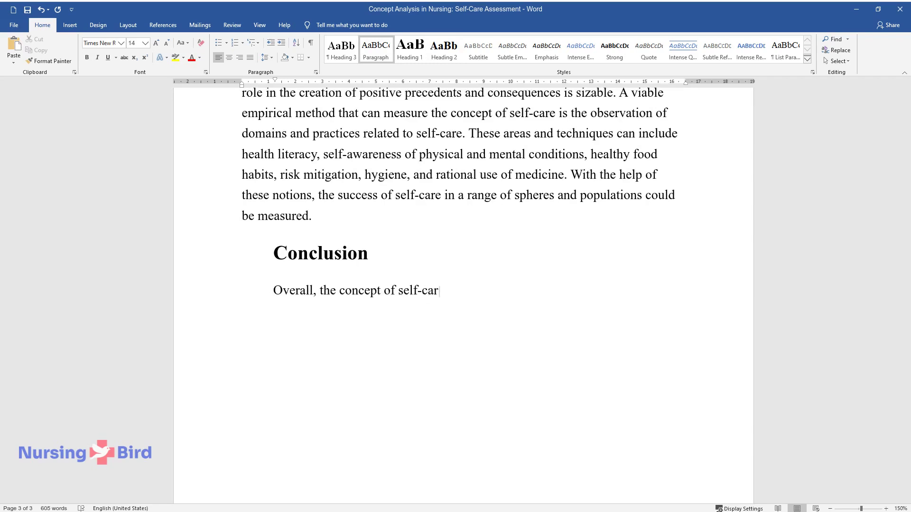
pyautogui.write('e could be defined as personal ide')
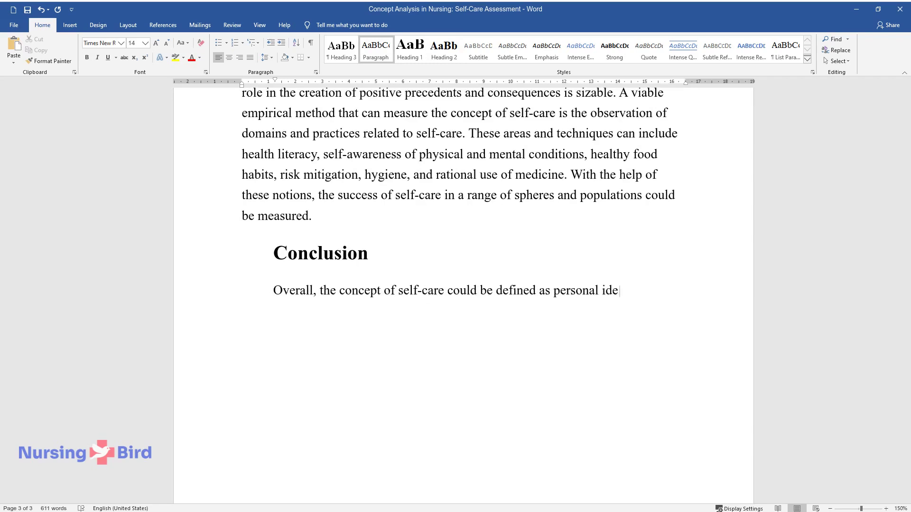
pyautogui.write('ntification, prevention, ')
pyautogui.write('and trea')
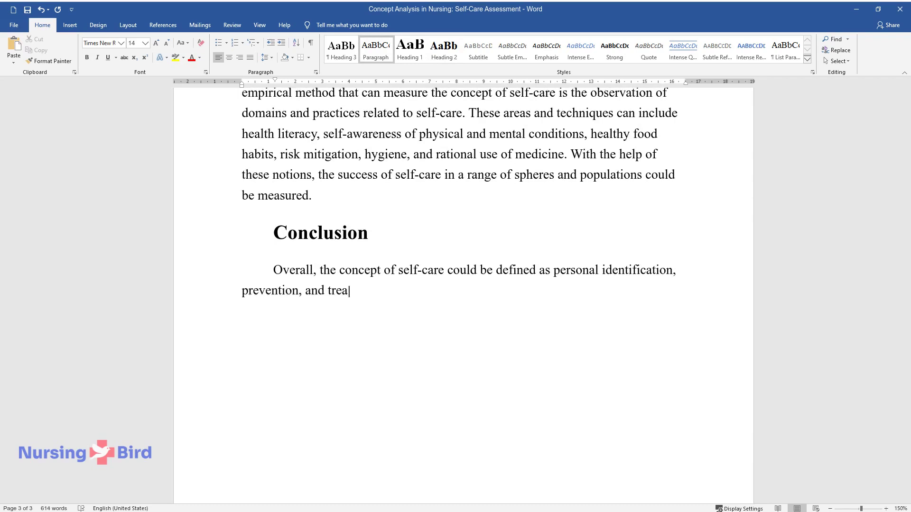
pyautogui.write('tment of various illnesses, disea')
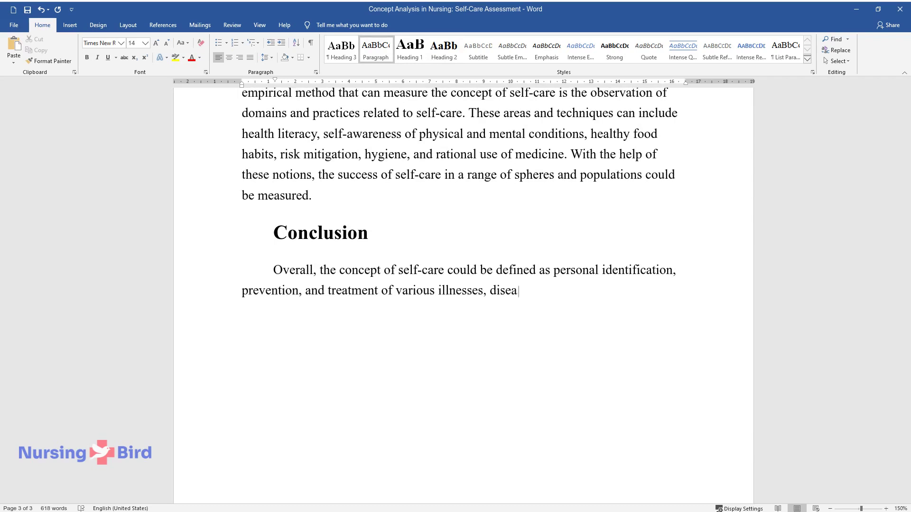
pyautogui.write('ses, and injuries with no help from profe')
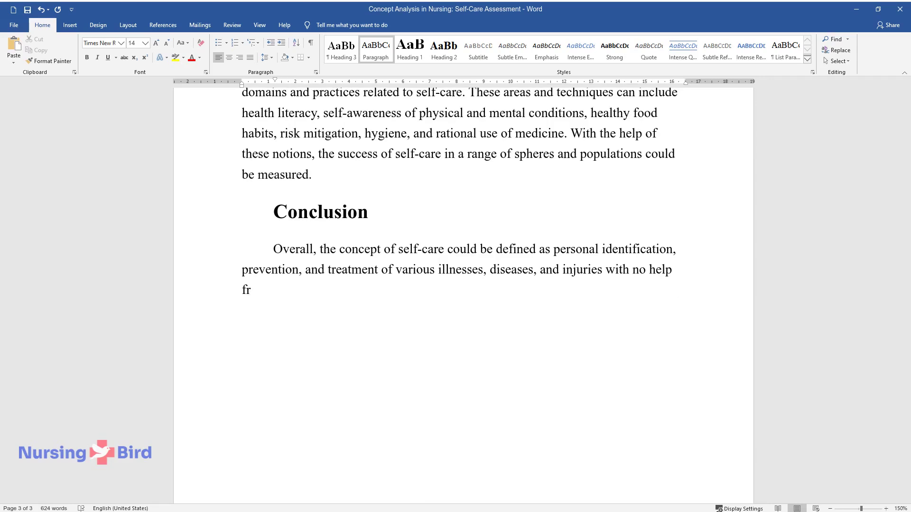
pyautogui.write('ssionals. The concept can')
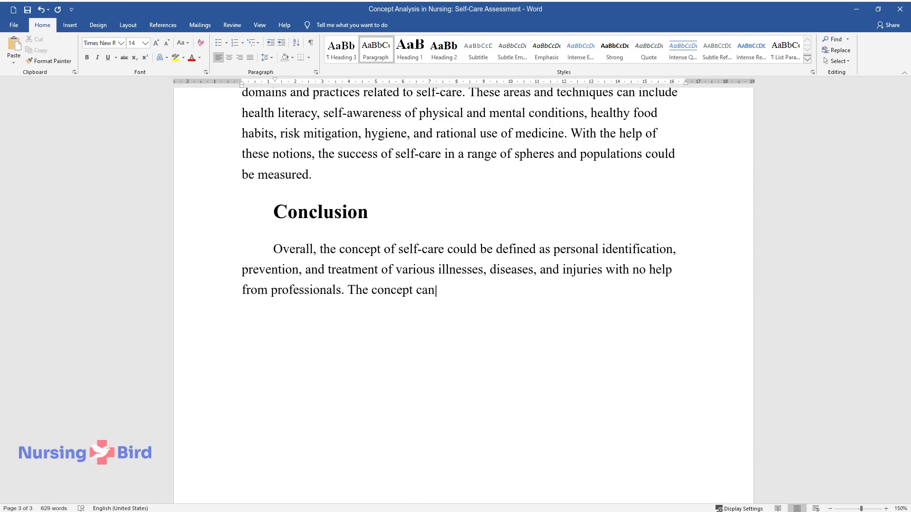
pyautogui.write(' be implemented in a variety of sp')
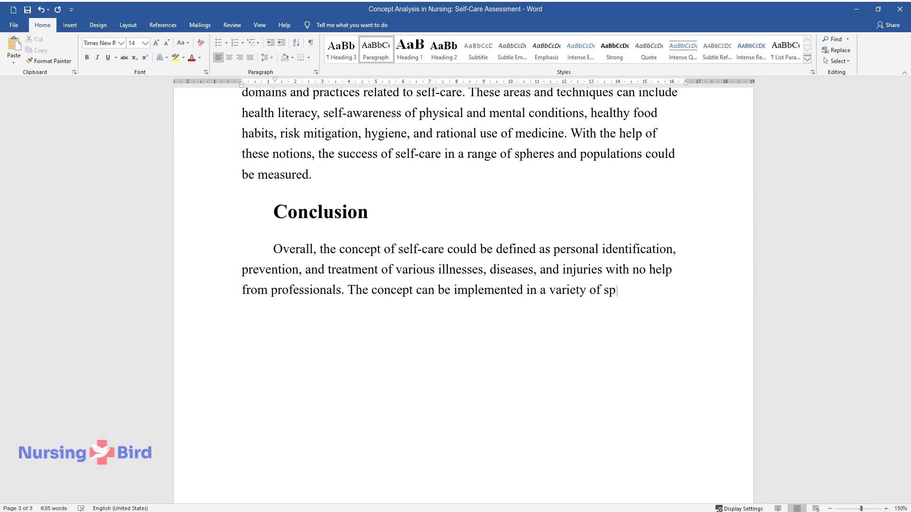
pyautogui.write('heres and has multiple uses. Most')
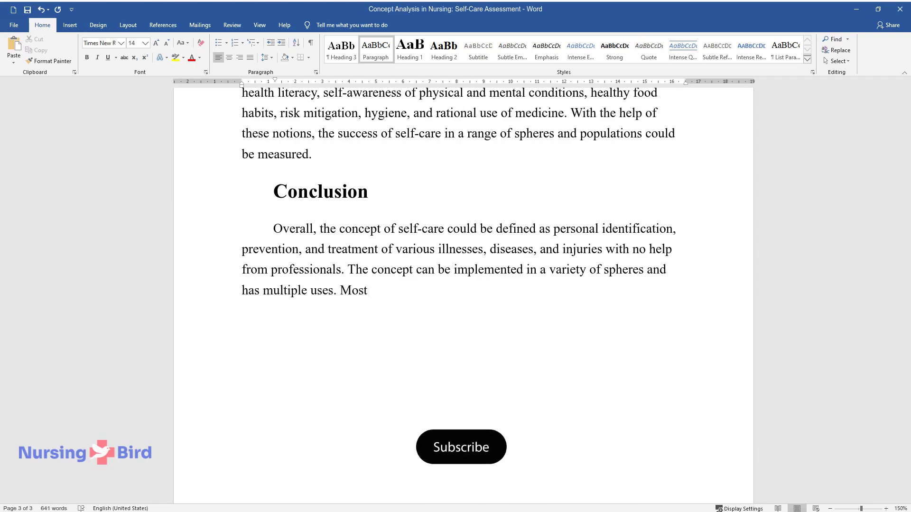
pyautogui.write(' importantly, it helps lower the b')
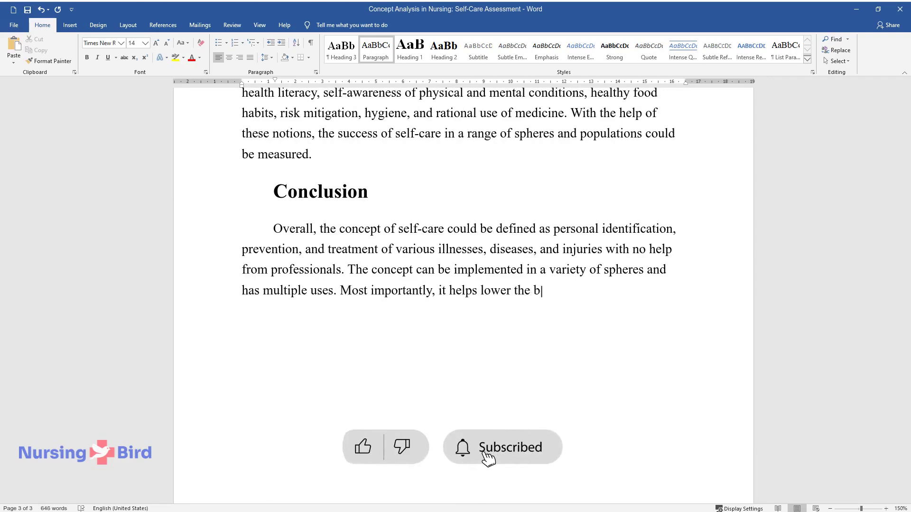
pyautogui.write('urden of healthcare providers and')
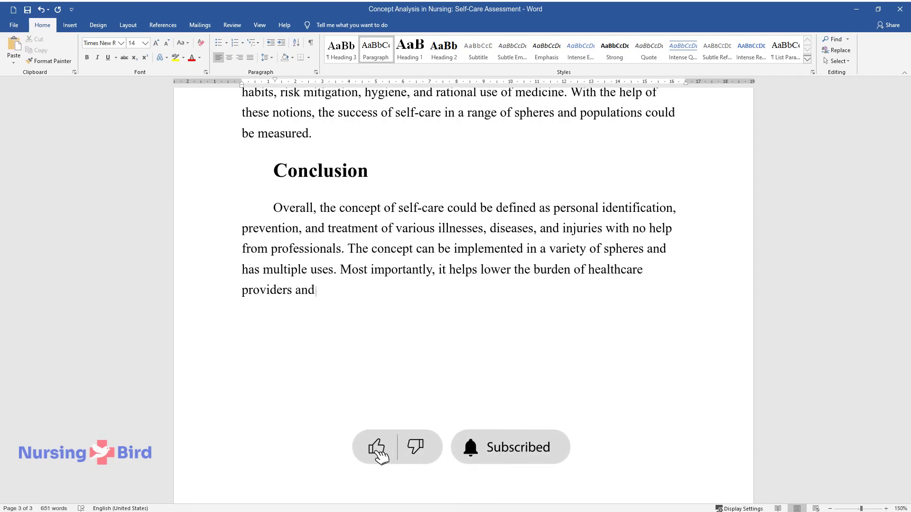
pyautogui.write(' improves the overall level of he')
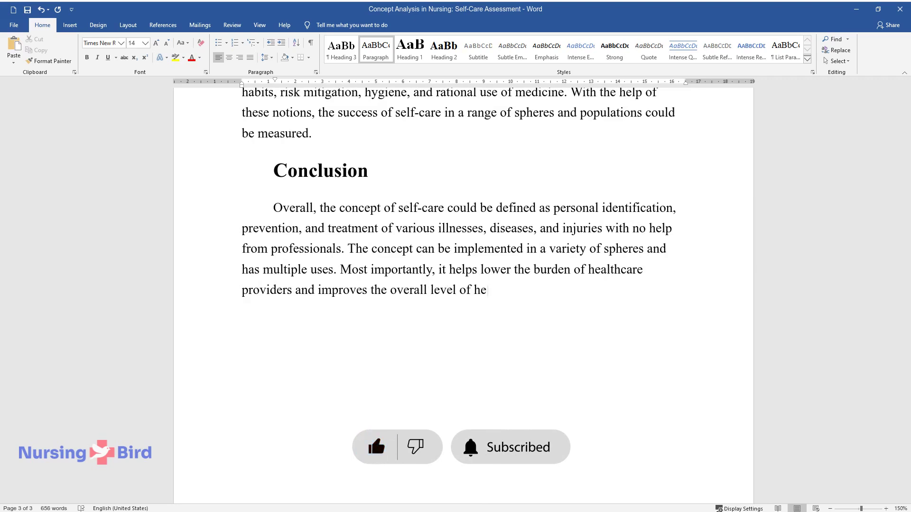
pyautogui.write('alth throughout the population.')
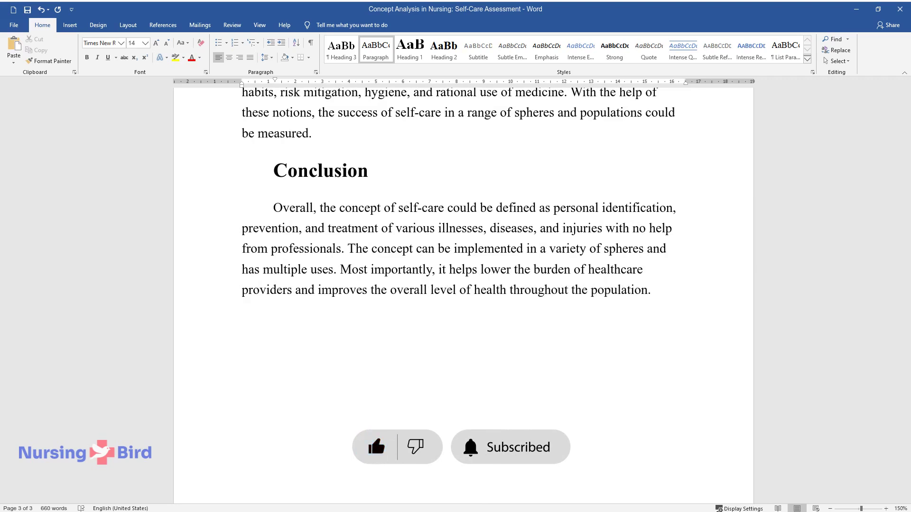